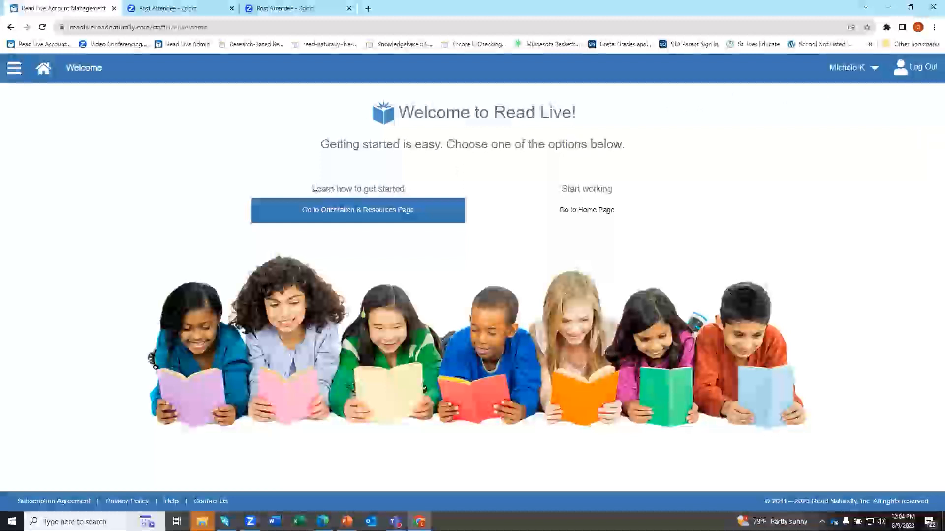
Open the Orientation & Resources page and expand the 'Working with students?' steps.
{"action": "left_click_drag", "start_coordinate": [312, 190], "coordinate": [414, 194]}
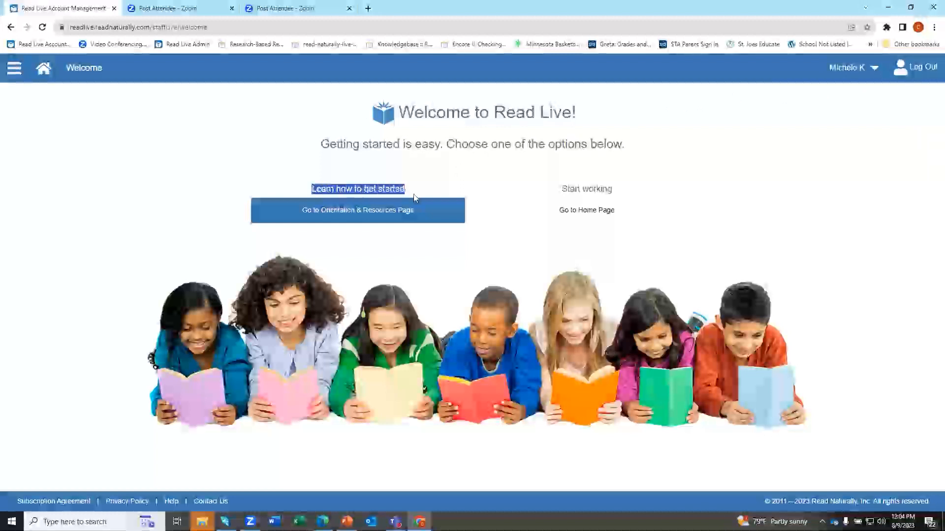
{"action": "left_click", "coordinate": [346, 212]}
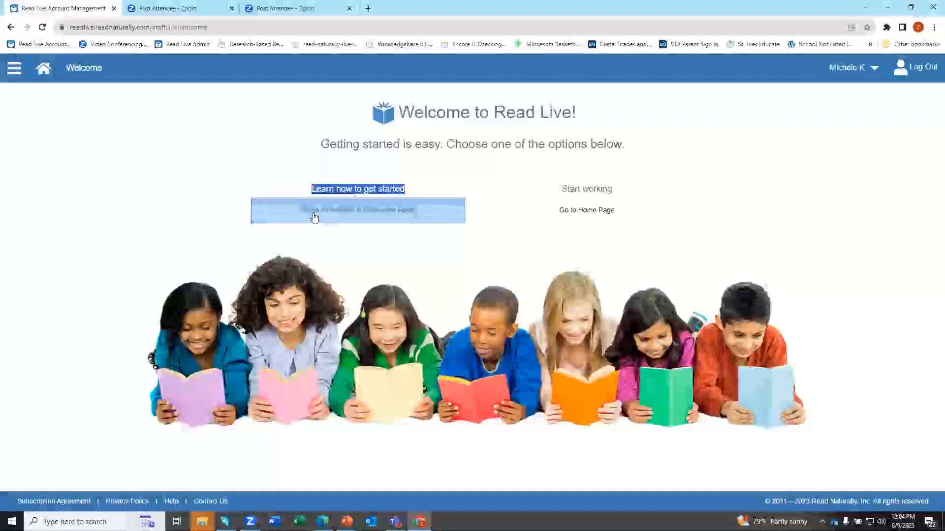
{"action": "left_click", "coordinate": [383, 217]}
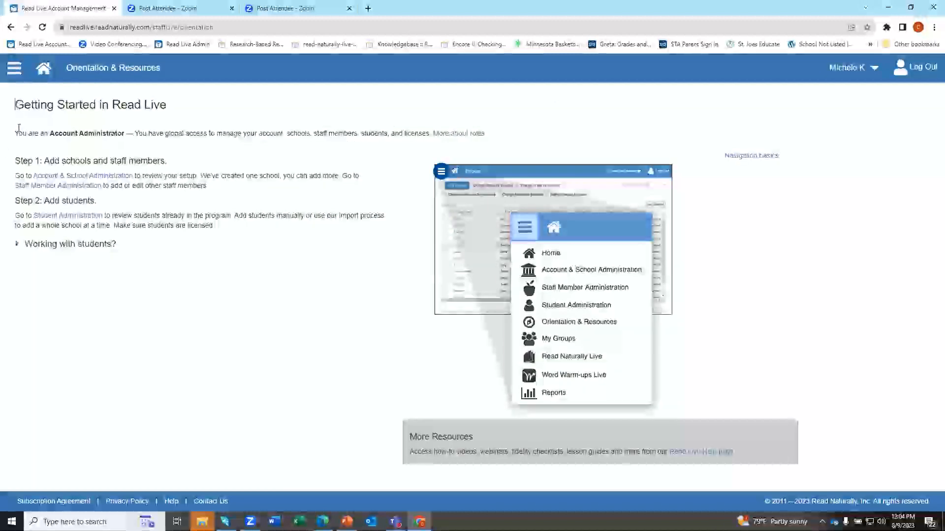
{"action": "left_click_drag", "start_coordinate": [15, 133], "coordinate": [129, 137]}
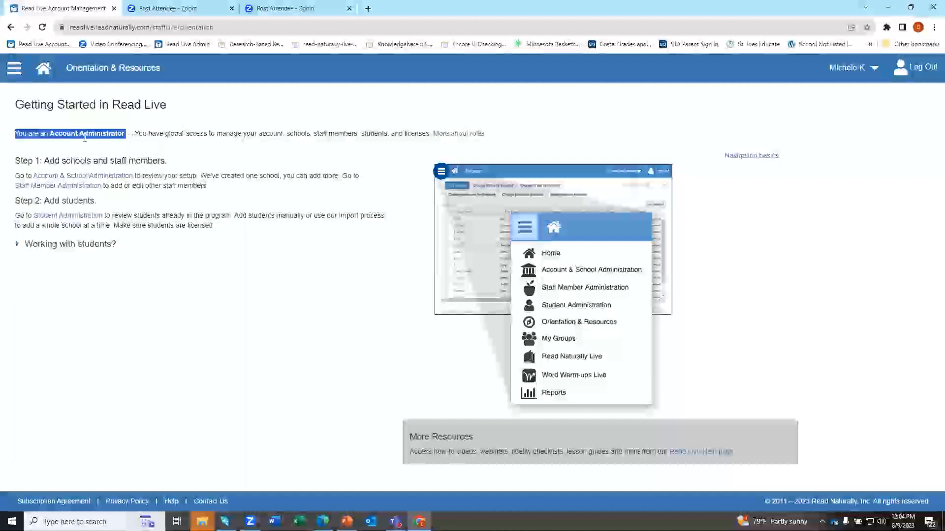
{"action": "left_click", "coordinate": [17, 246]}
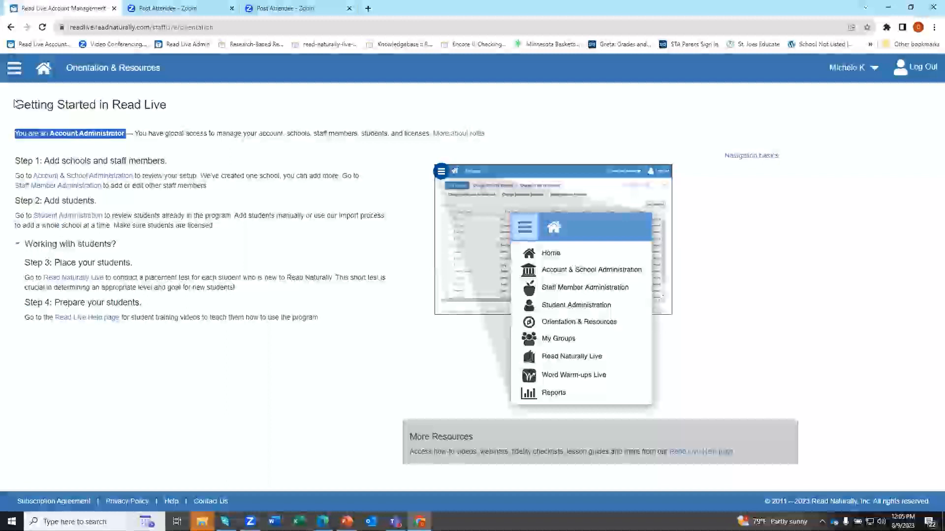
Return to the Read Live Home page and show the administration areas menu.
{"action": "left_click", "coordinate": [46, 80]}
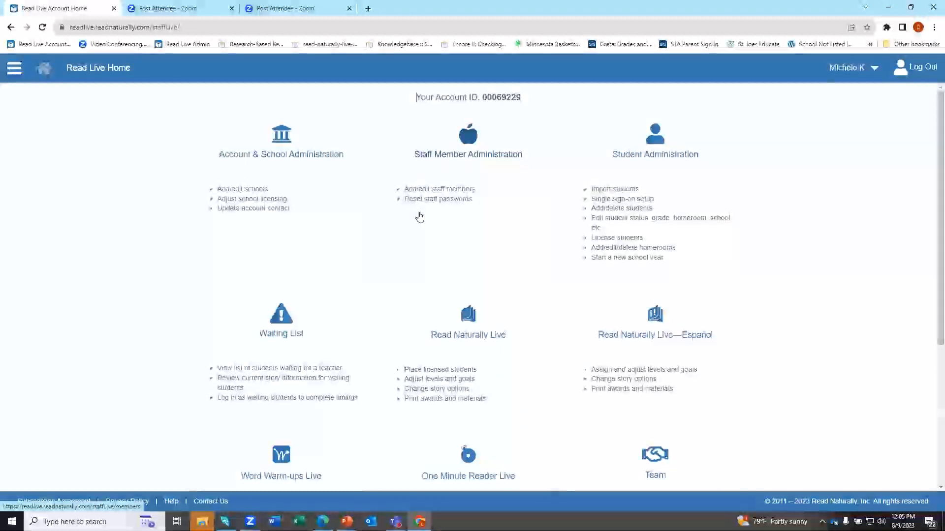
{"action": "left_click", "coordinate": [18, 71]}
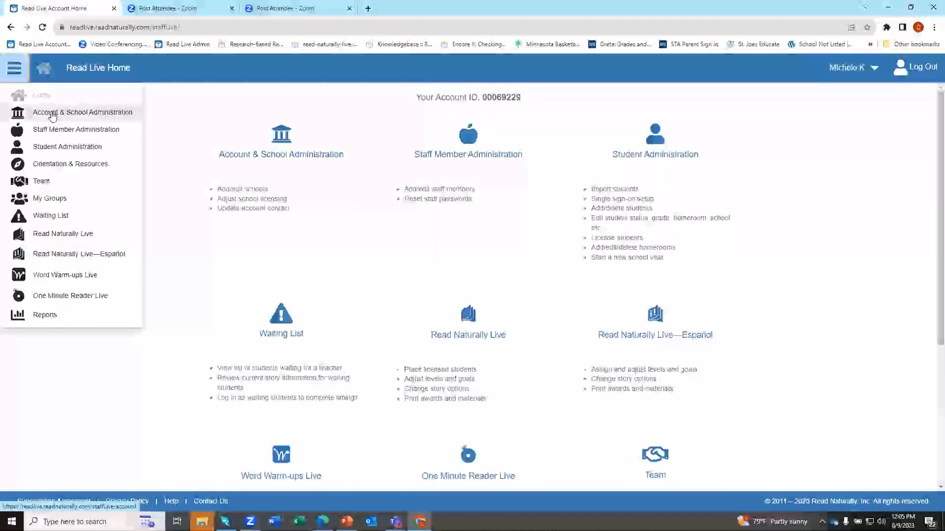
Open Account & School Administration and keep the current Main Account Contact selected.
{"action": "left_click", "coordinate": [248, 168]}
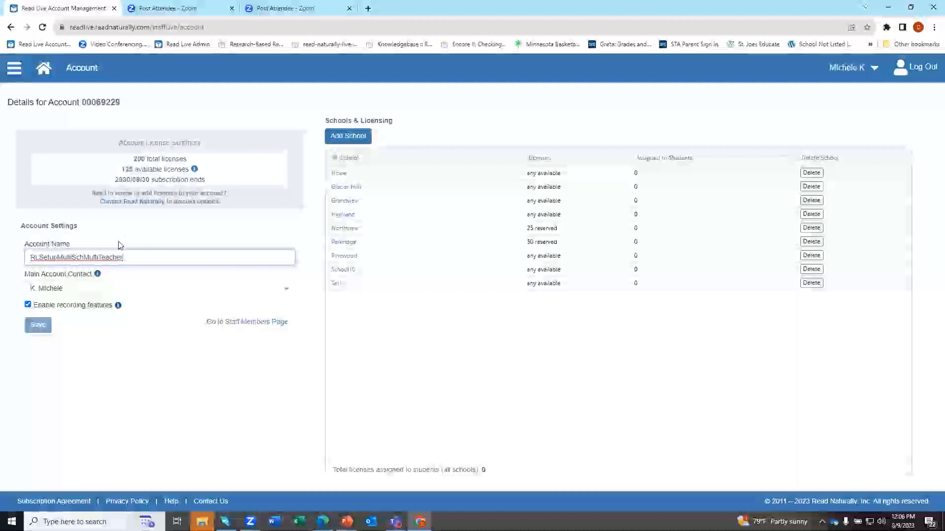
{"action": "left_click_drag", "start_coordinate": [140, 257], "coordinate": [13, 256]}
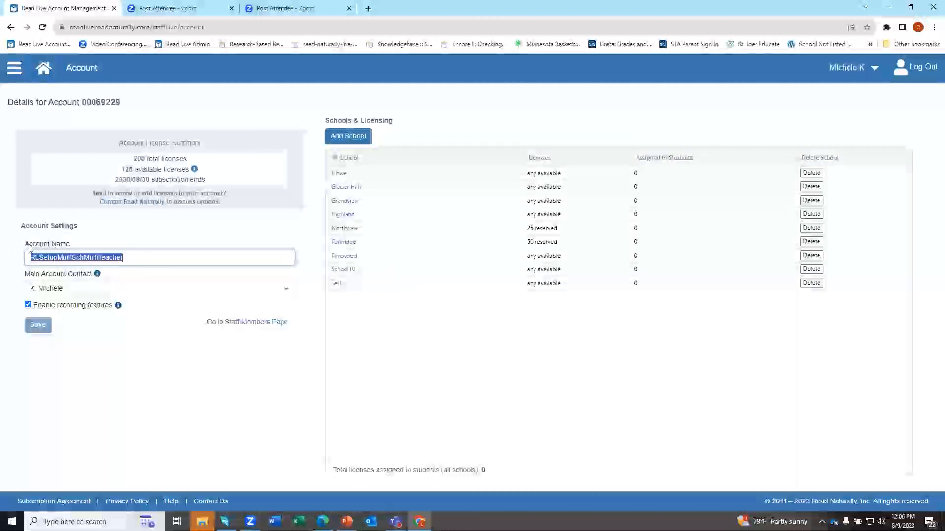
{"action": "left_click", "coordinate": [120, 290]}
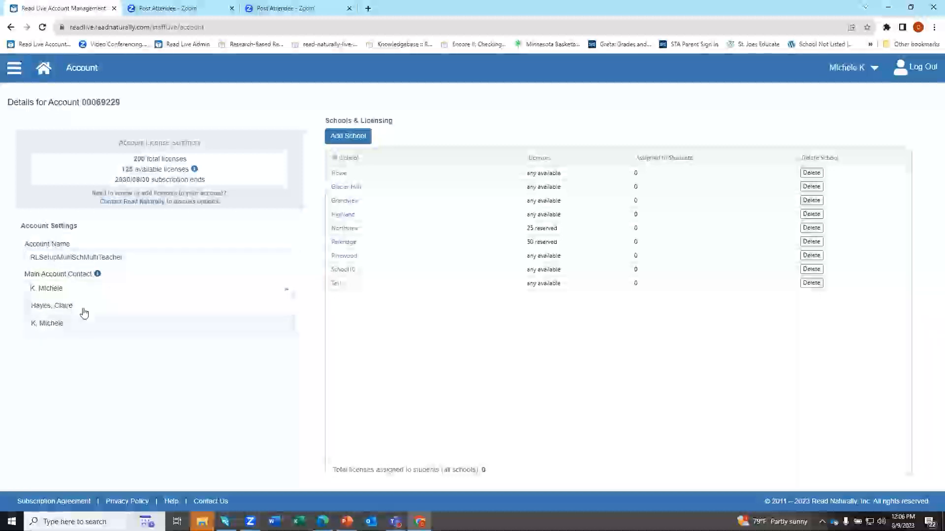
{"action": "left_click", "coordinate": [78, 323]}
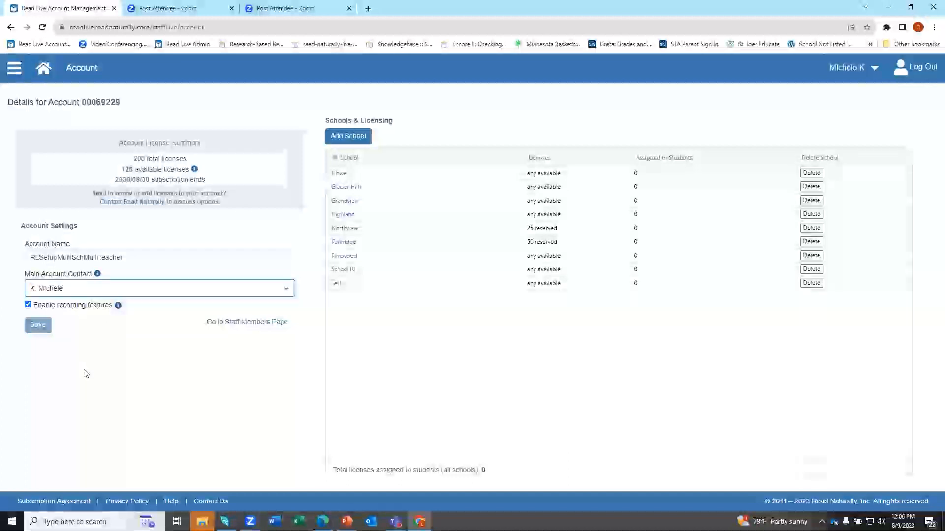
Start a new school named 'AddSchool' and review its Read Naturally Live Licensing options.
{"action": "left_click", "coordinate": [355, 139]}
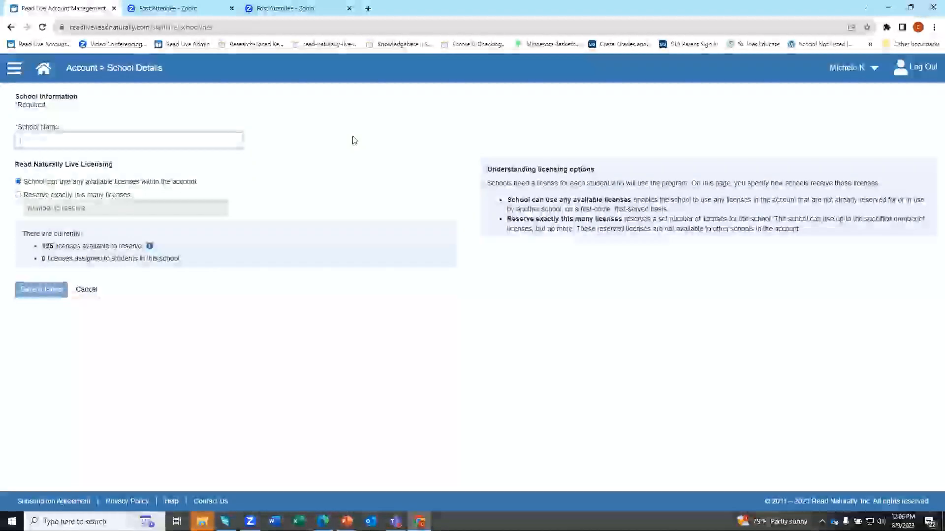
{"action": "type", "text": "Add"}
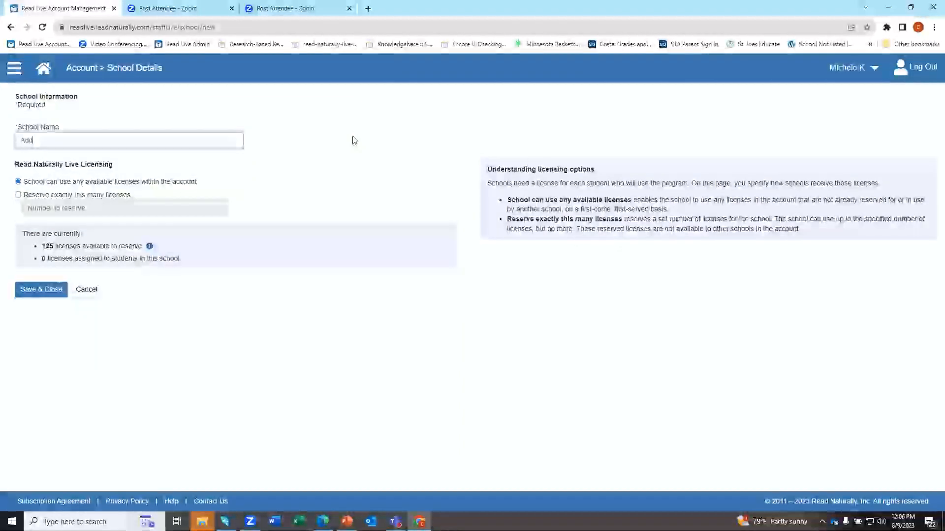
{"action": "type", "text": "School"}
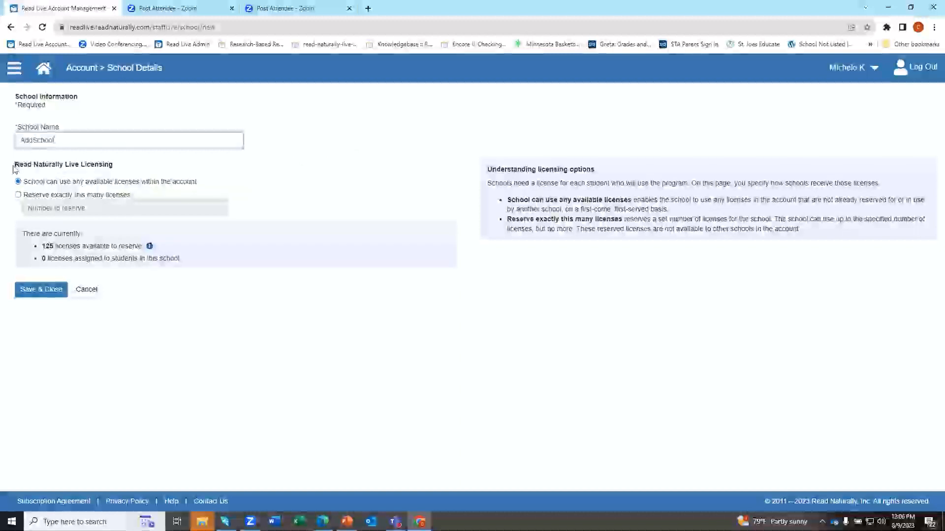
{"action": "left_click_drag", "start_coordinate": [15, 165], "coordinate": [140, 169]}
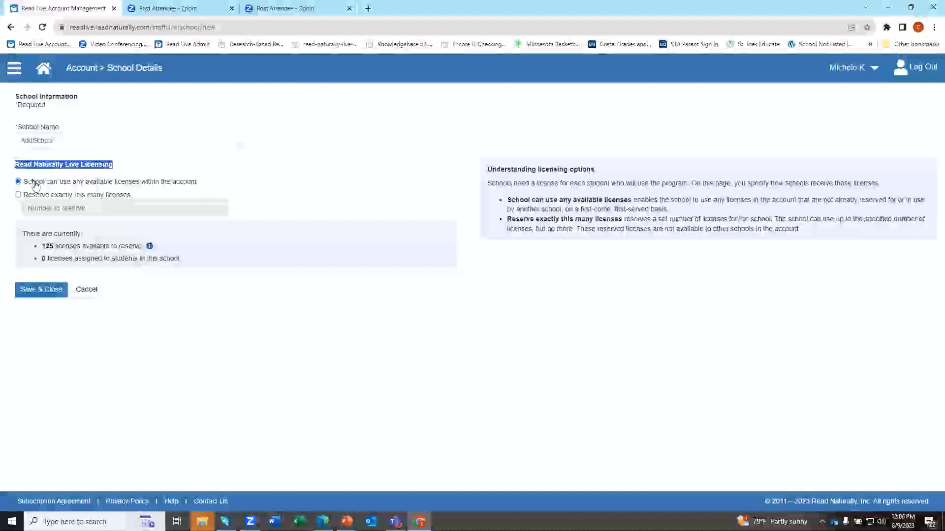
{"action": "left_click_drag", "start_coordinate": [23, 197], "coordinate": [148, 200]}
{"action": "left_click_drag", "start_coordinate": [21, 182], "coordinate": [201, 189]}
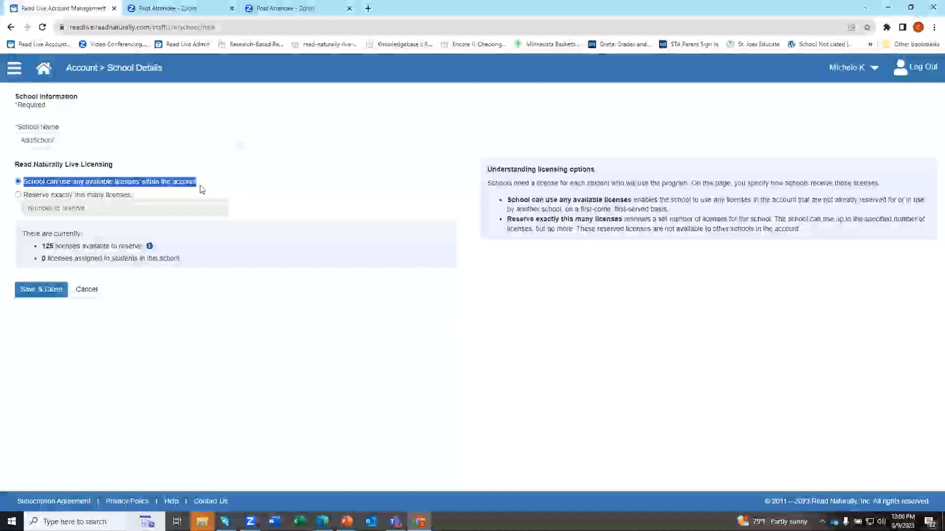
{"action": "left_click", "coordinate": [199, 179]}
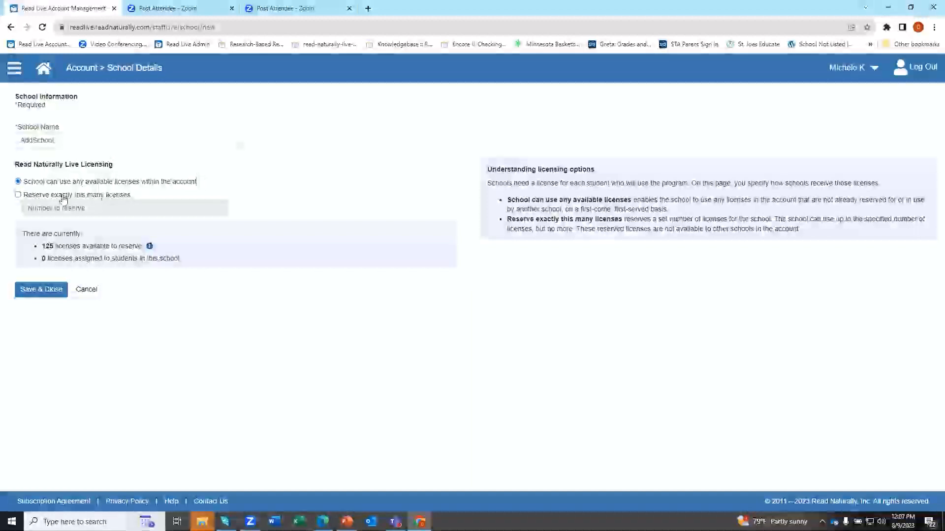
Try reserving exactly 11 licenses, then revert to using any available licenses.
{"action": "left_click", "coordinate": [18, 195]}
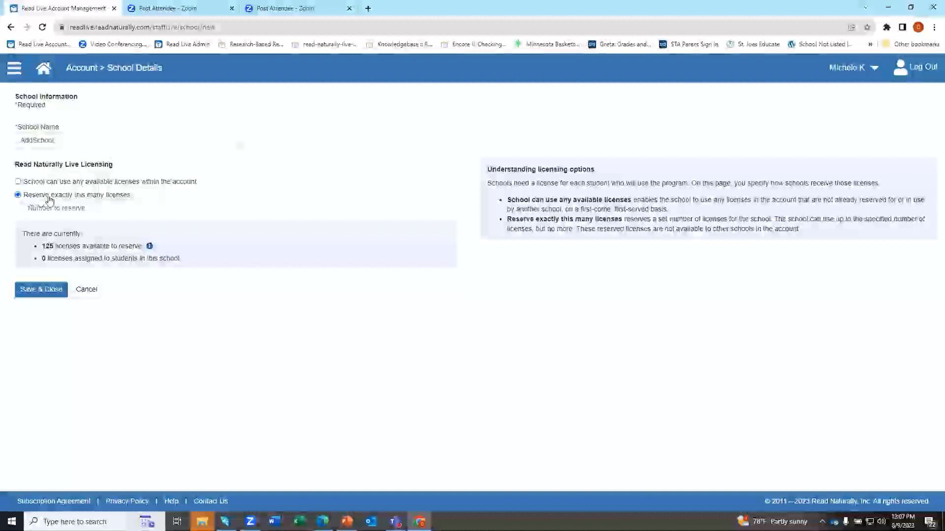
{"action": "left_click_drag", "start_coordinate": [134, 201], "coordinate": [20, 203]}
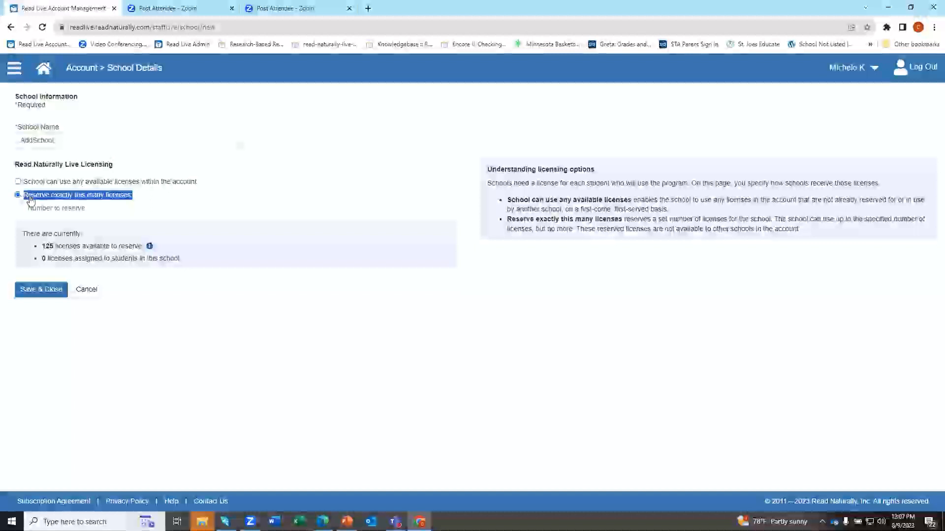
{"action": "left_click", "coordinate": [37, 207]}
{"action": "type", "text": "11"}
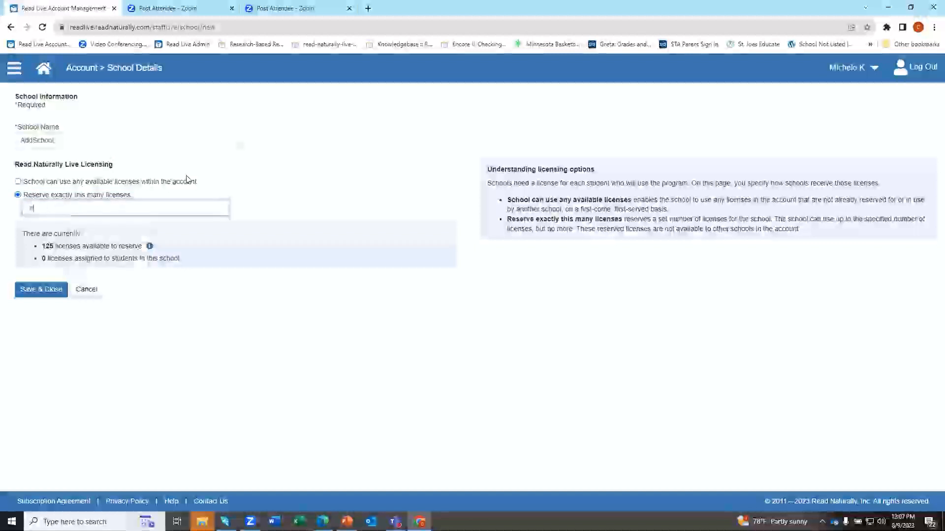
{"action": "left_click", "coordinate": [18, 182]}
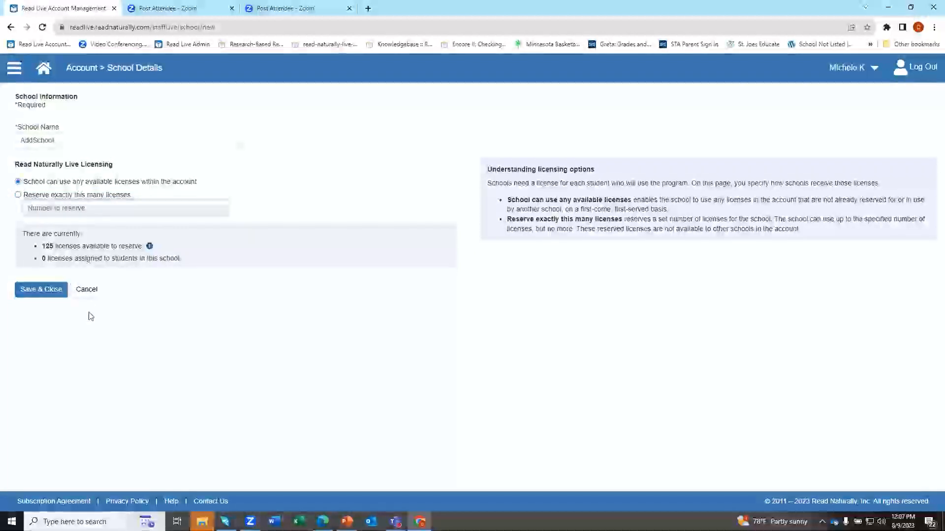
Discard the AddSchool form without saving, then decline deleting the Test school.
{"action": "left_click", "coordinate": [97, 293]}
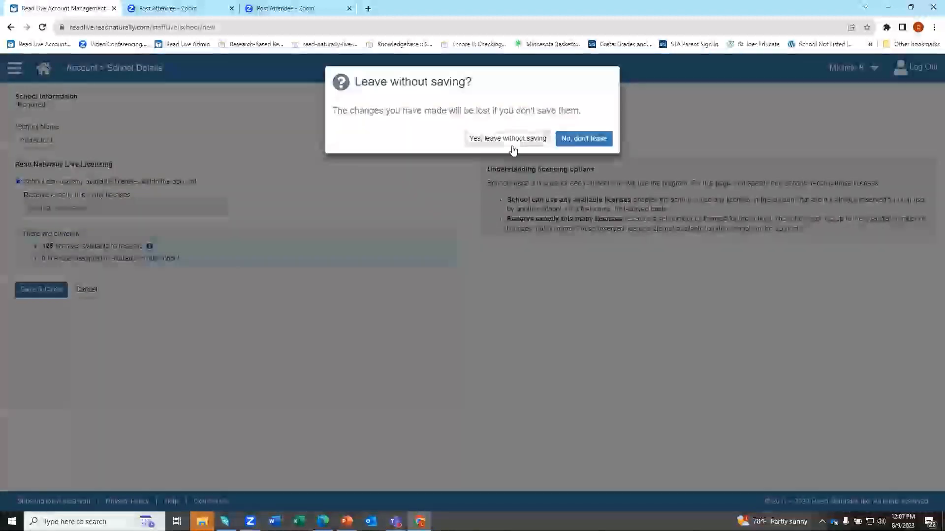
{"action": "left_click", "coordinate": [512, 140]}
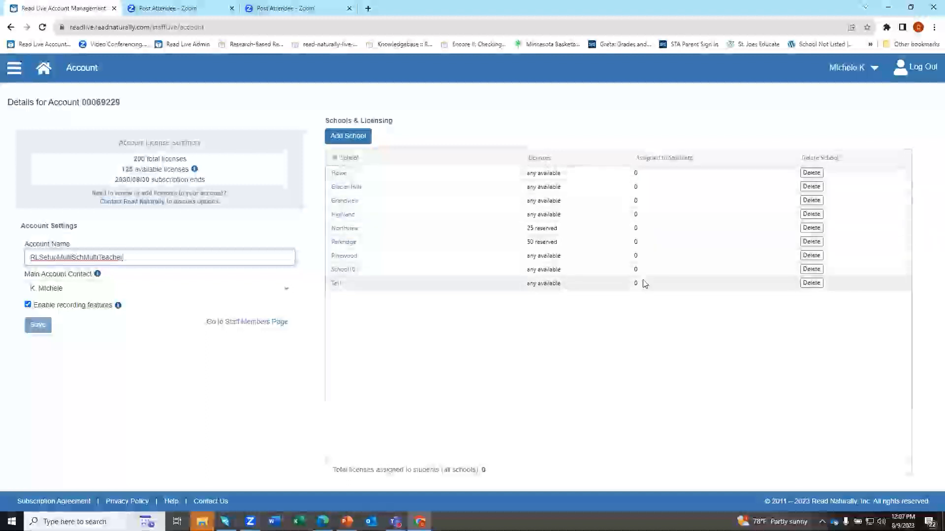
{"action": "left_click", "coordinate": [815, 285]}
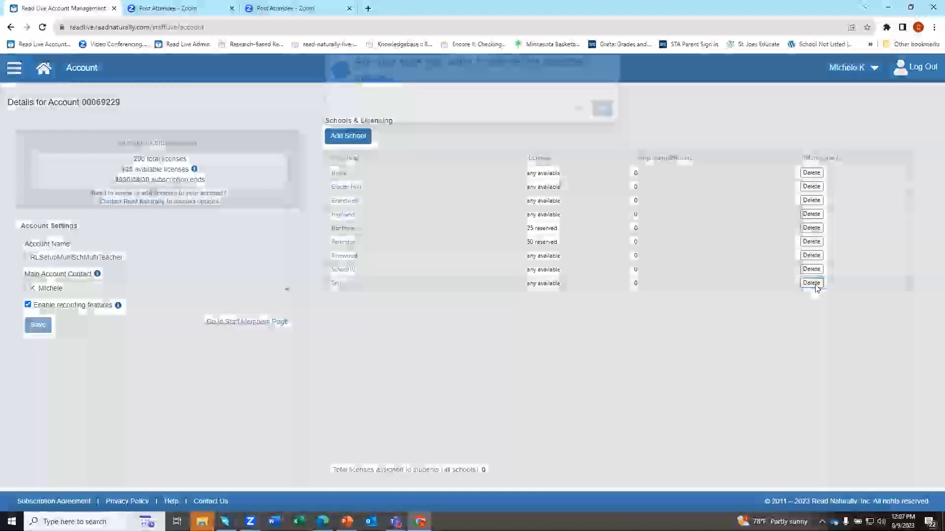
{"action": "left_click_drag", "start_coordinate": [358, 81], "coordinate": [403, 101]}
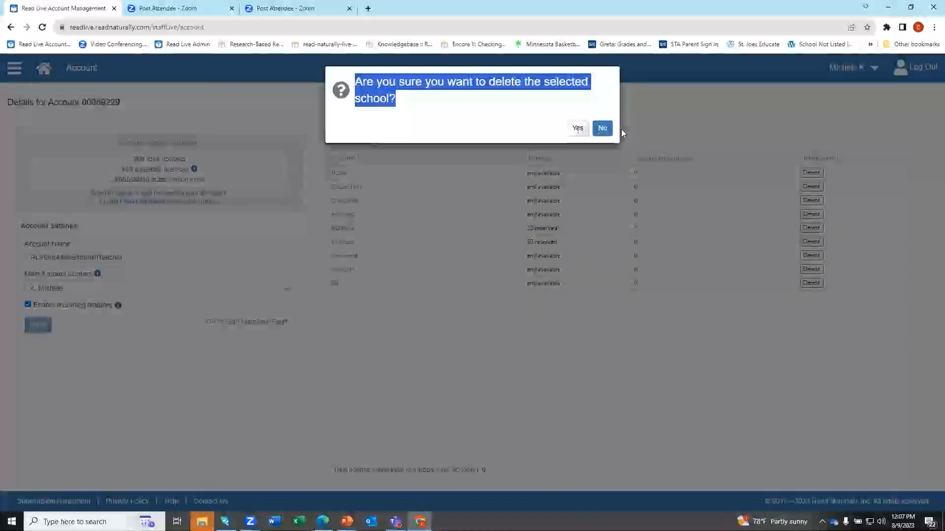
{"action": "left_click", "coordinate": [604, 130]}
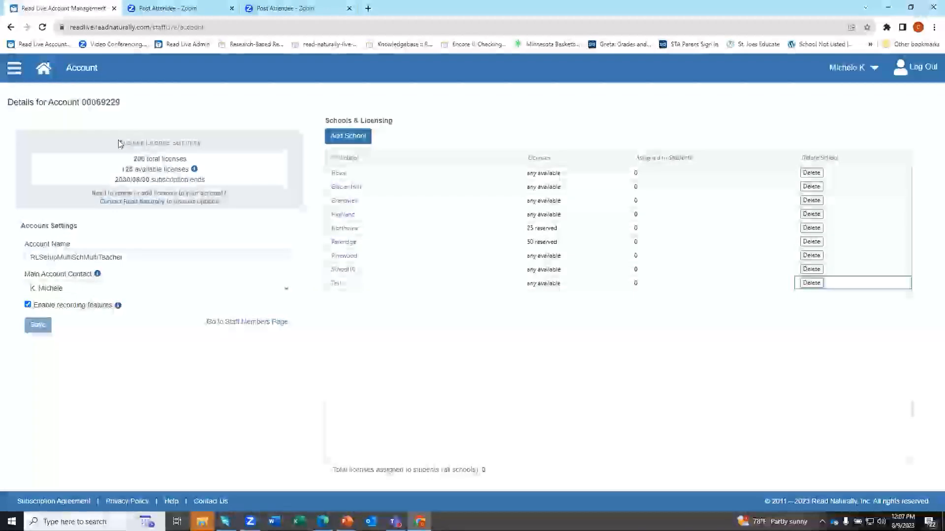
{"action": "left_click_drag", "start_coordinate": [119, 143], "coordinate": [217, 187]}
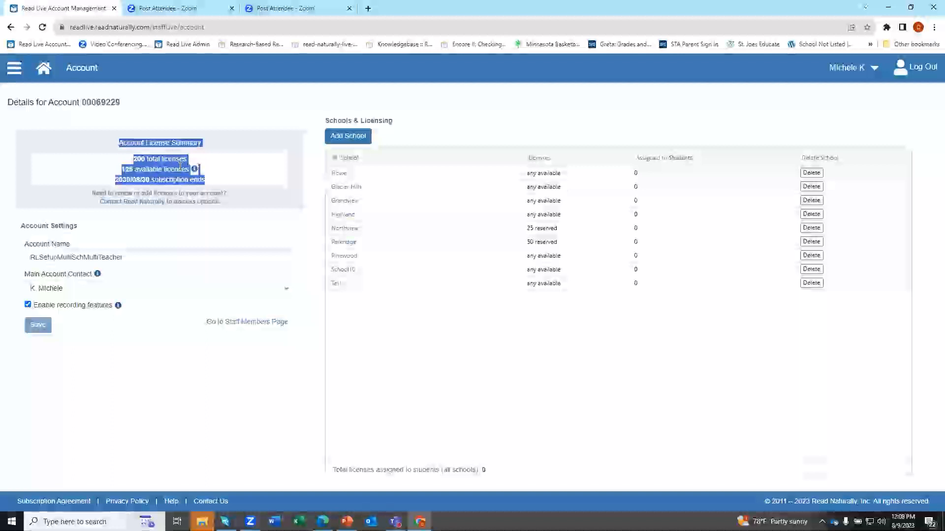
Point out the 200 total licenses, 125 available and subscription end date, then open Pinewood's details.
{"action": "left_click", "coordinate": [124, 146]}
{"action": "left_click_drag", "start_coordinate": [132, 159], "coordinate": [191, 160]}
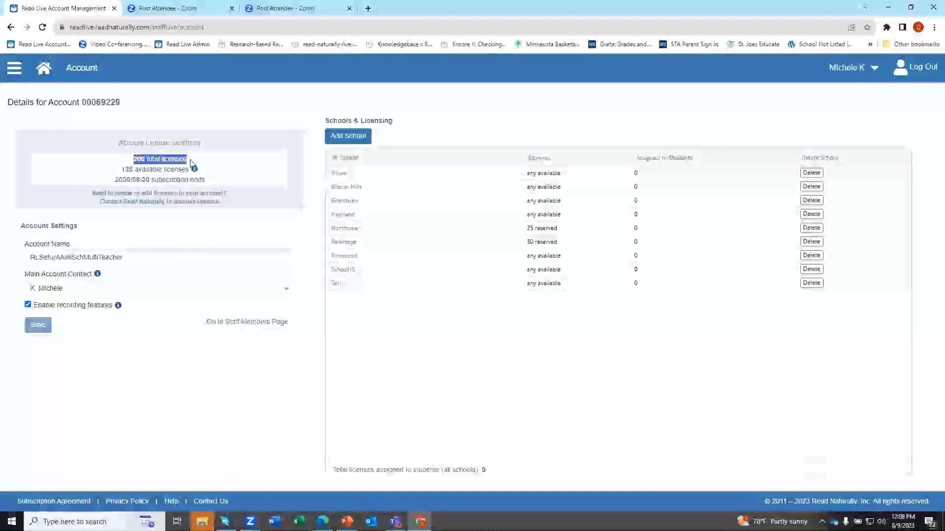
{"action": "left_click_drag", "start_coordinate": [122, 170], "coordinate": [191, 176]}
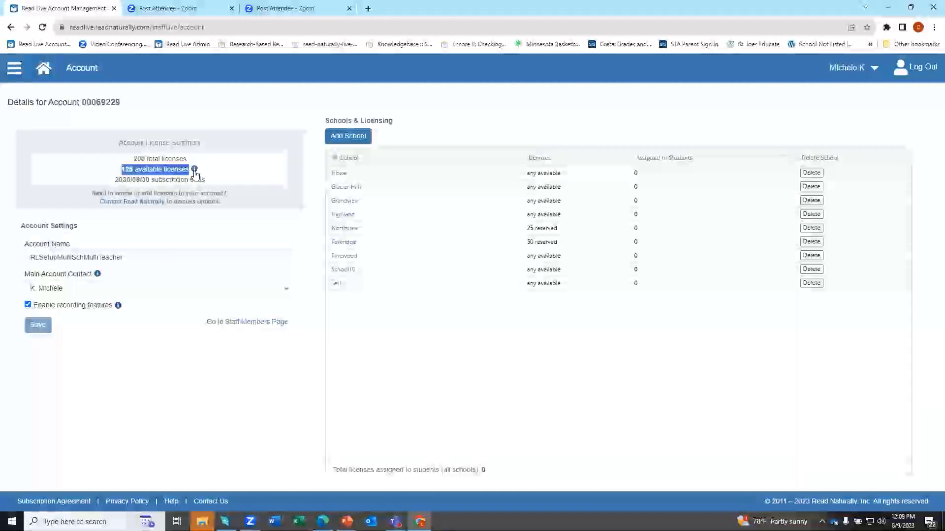
{"action": "mouse_move", "coordinate": [195, 169]}
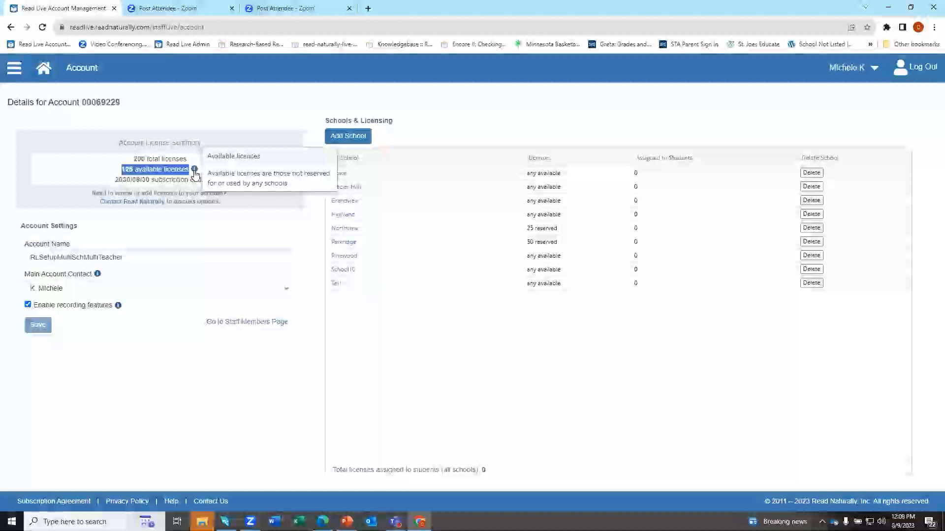
{"action": "left_click", "coordinate": [181, 189]}
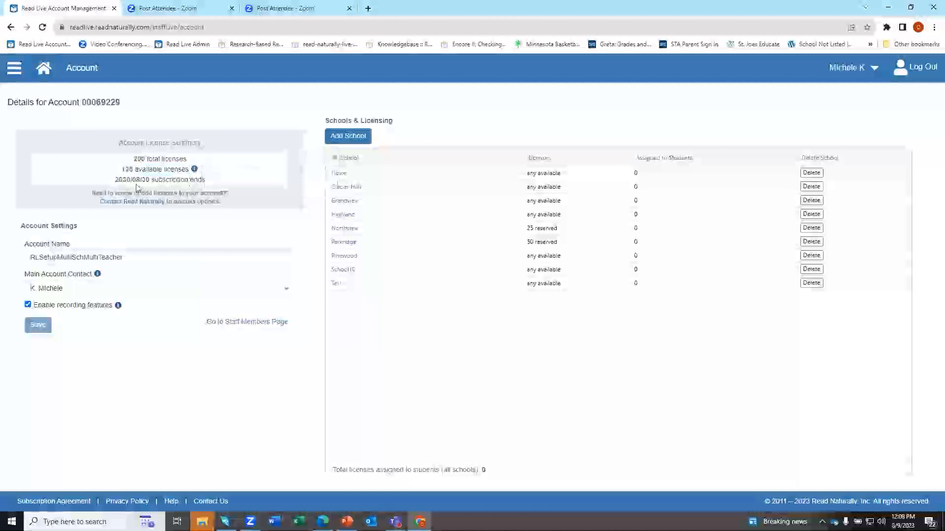
{"action": "left_click_drag", "start_coordinate": [114, 183], "coordinate": [216, 185]}
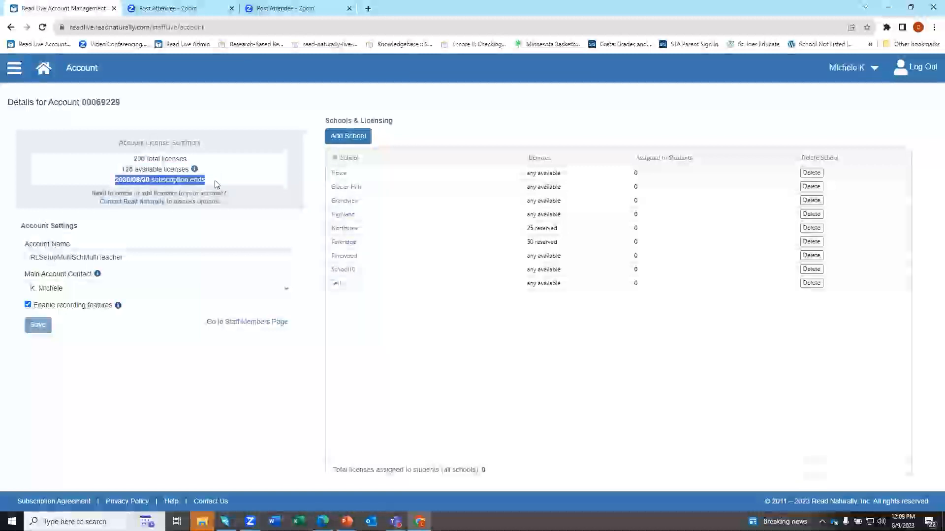
{"action": "left_click_drag", "start_coordinate": [7, 104], "coordinate": [141, 111]}
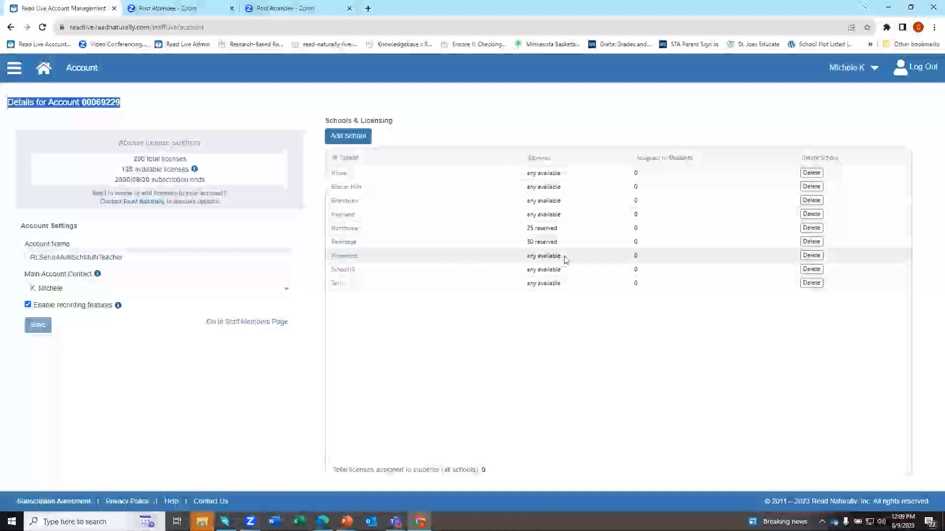
{"action": "left_click", "coordinate": [345, 256]}
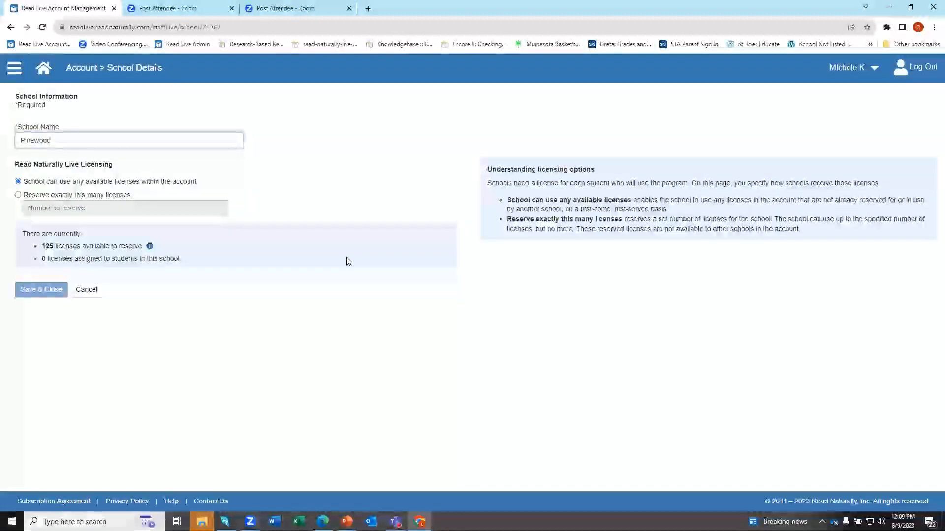
Toggle Pinewood's licensing back to any available licenses and cancel without saving.
{"action": "left_click", "coordinate": [18, 196]}
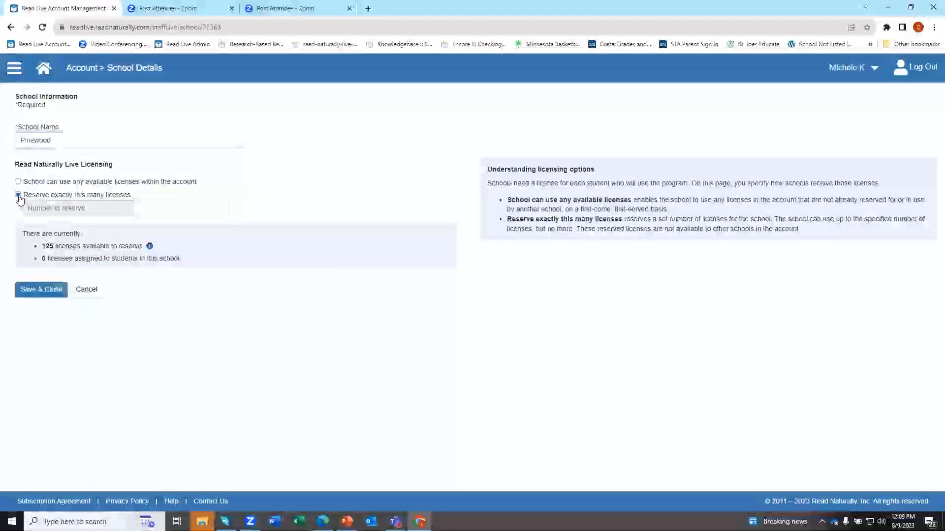
{"action": "left_click", "coordinate": [18, 181]}
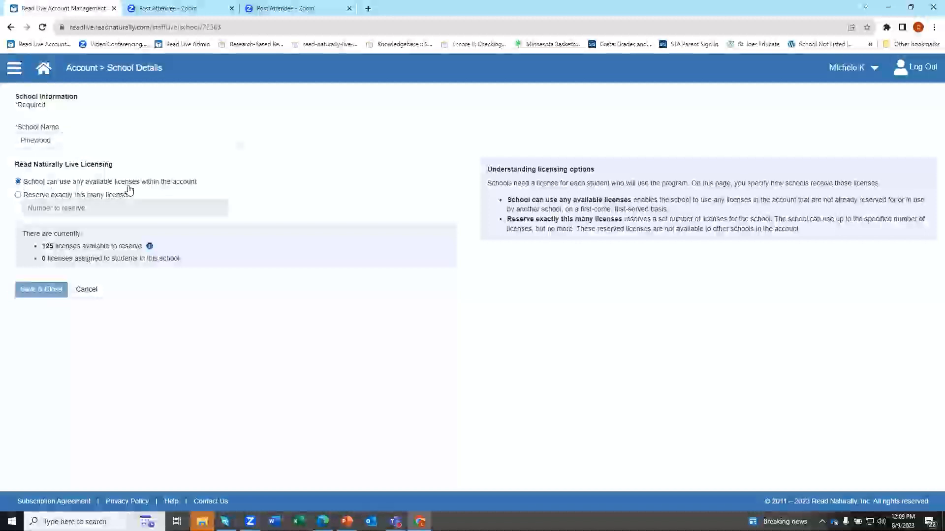
{"action": "left_click_drag", "start_coordinate": [197, 183], "coordinate": [27, 185]}
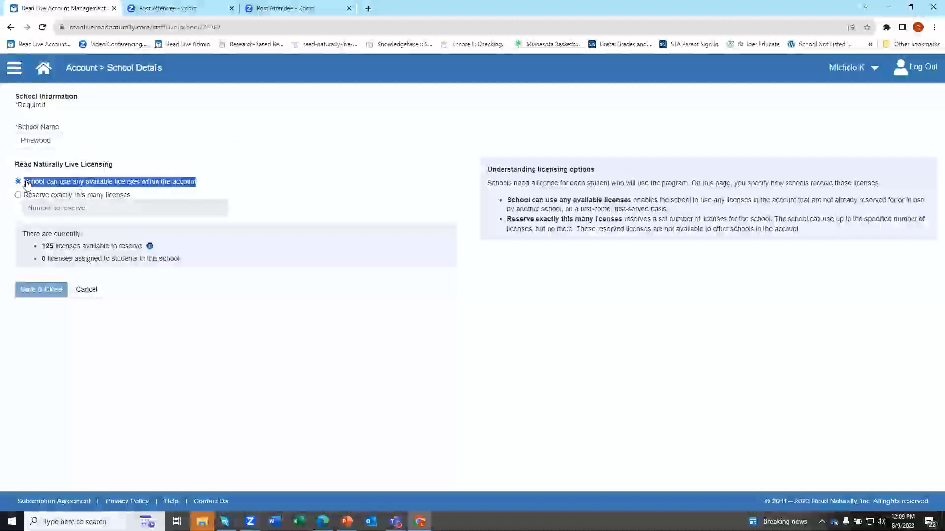
{"action": "left_click_drag", "start_coordinate": [133, 195], "coordinate": [21, 196]}
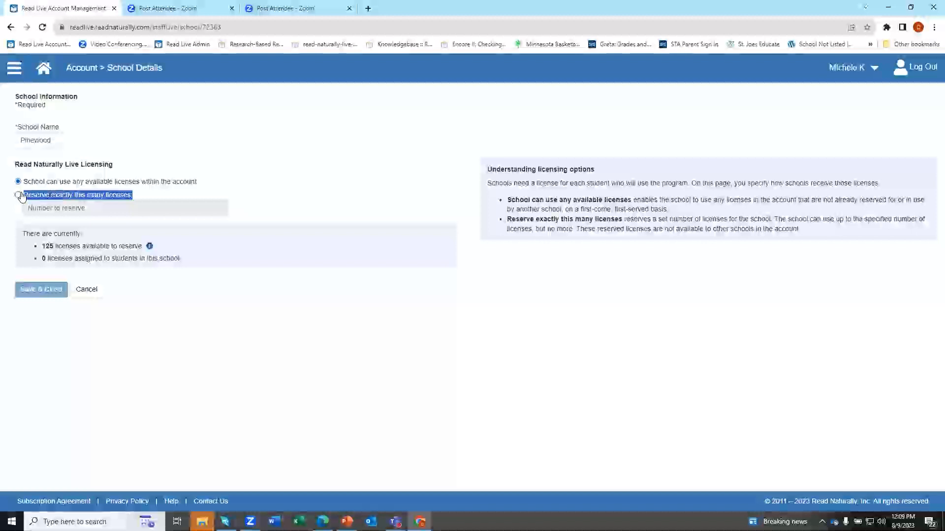
{"action": "left_click", "coordinate": [91, 291]}
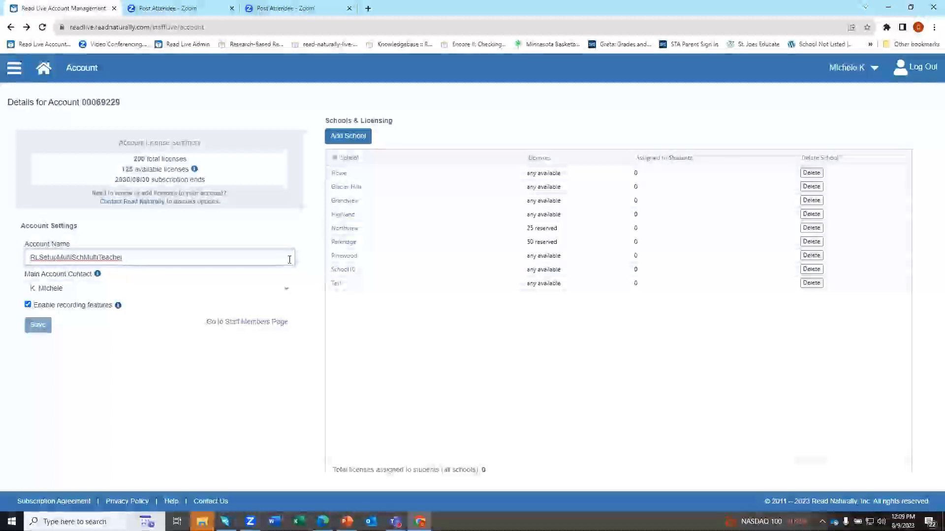
Go Home and open the Staff Member Administration list.
{"action": "left_click", "coordinate": [42, 73]}
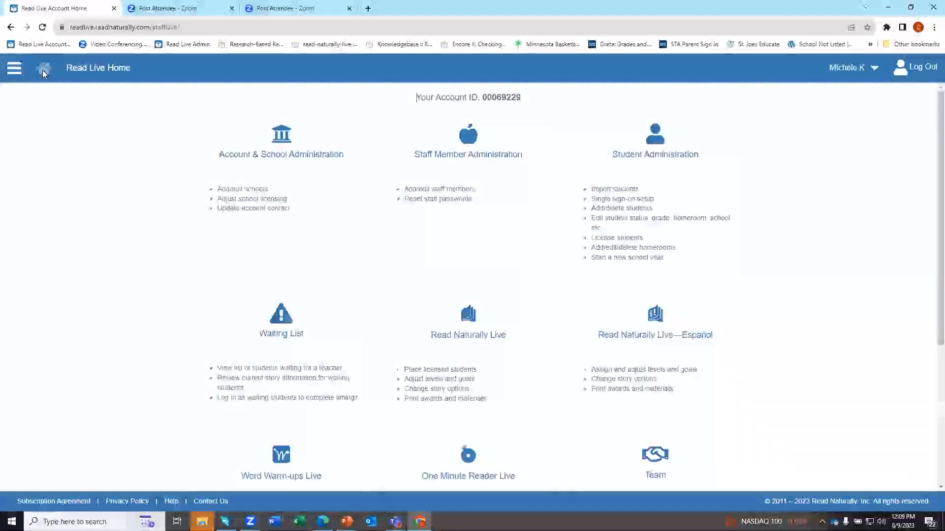
{"action": "left_click", "coordinate": [435, 164]}
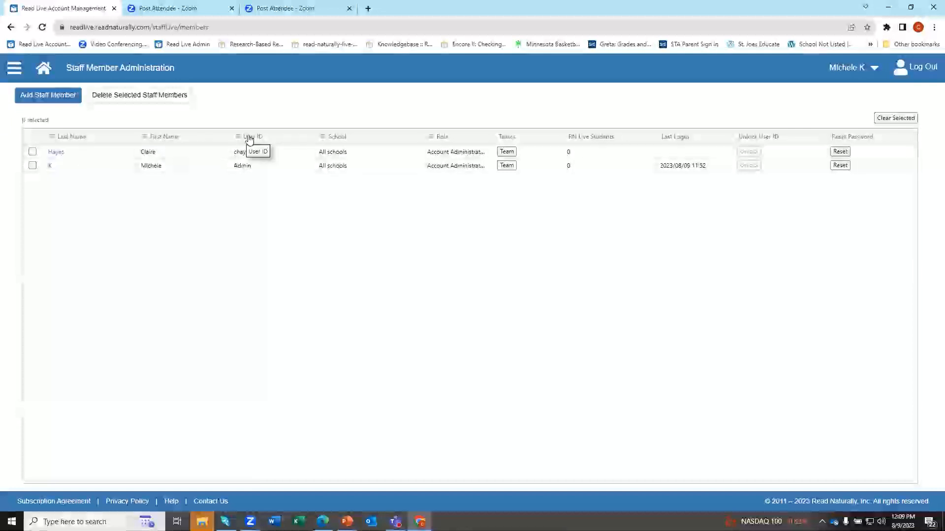
Sort the staff list by Last Name, finishing in descending order.
{"action": "left_click", "coordinate": [66, 141]}
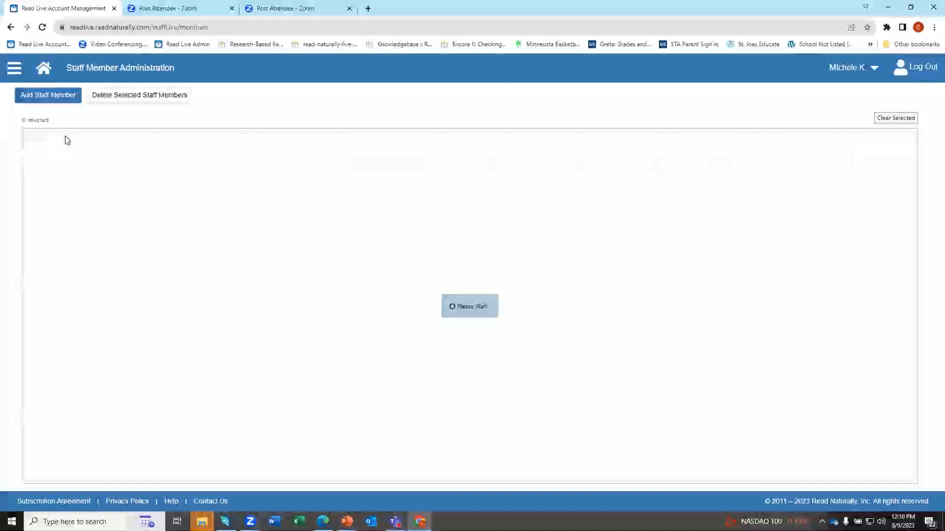
{"action": "left_click", "coordinate": [66, 141]}
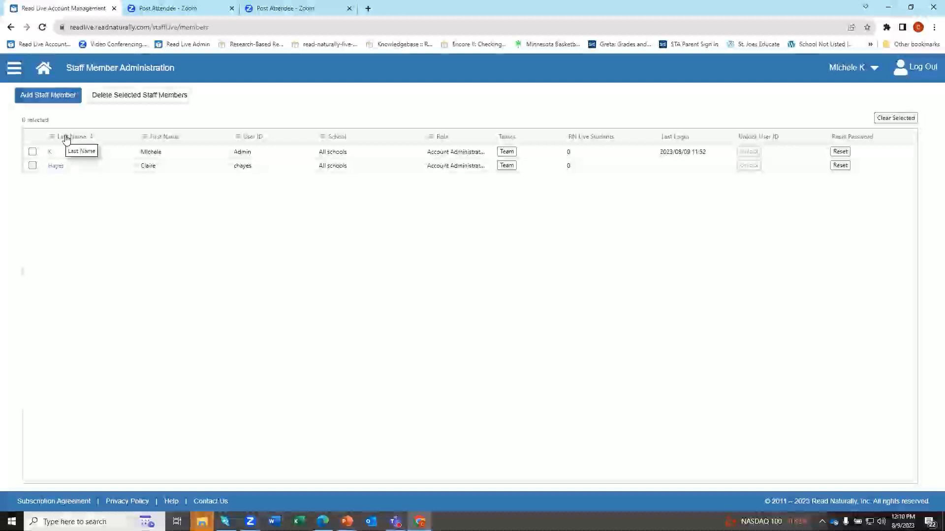
{"action": "left_click", "coordinate": [66, 139]}
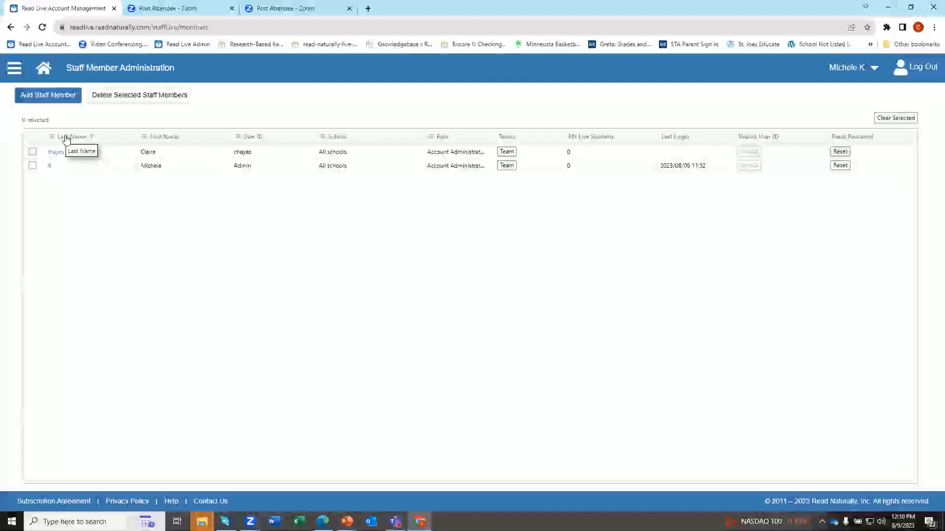
{"action": "left_click", "coordinate": [66, 138]}
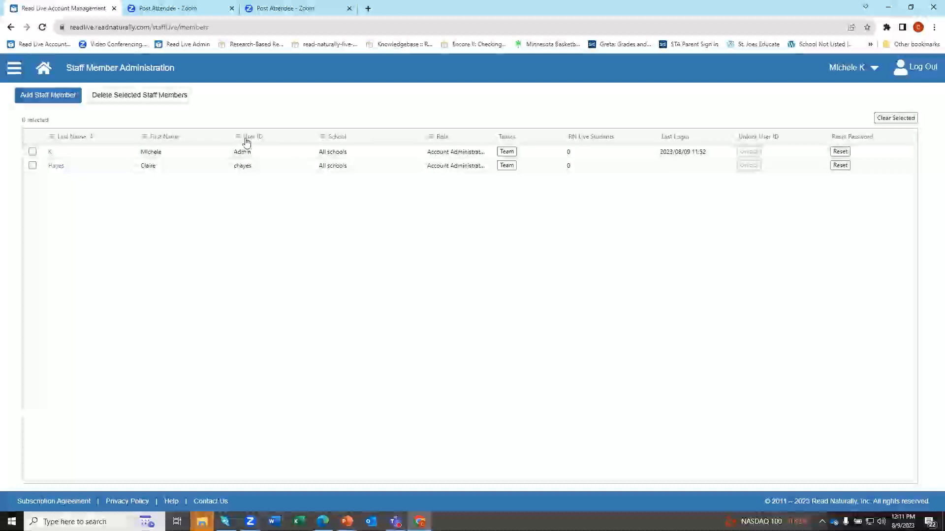
{"action": "left_click", "coordinate": [56, 139]}
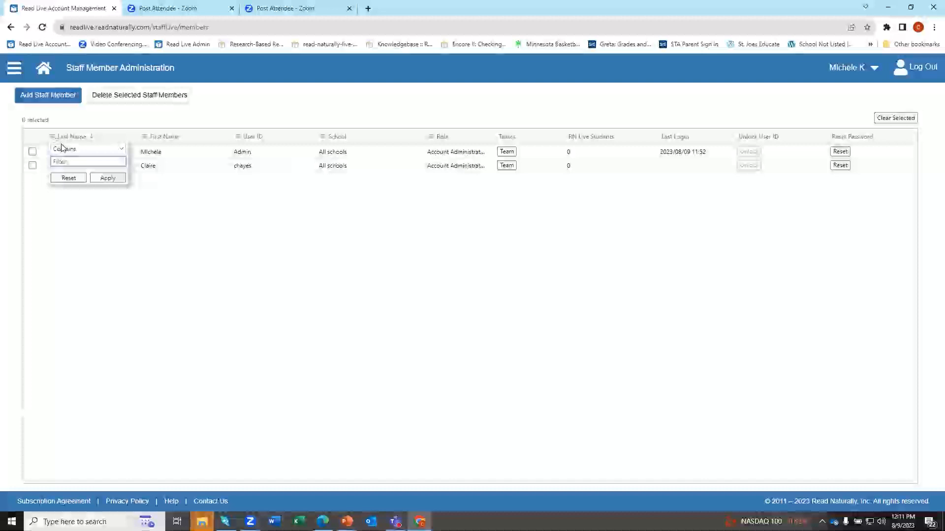
{"action": "type", "text": "Hayes"}
{"action": "double_click", "coordinate": [71, 160]}
{"action": "left_click", "coordinate": [116, 181]}
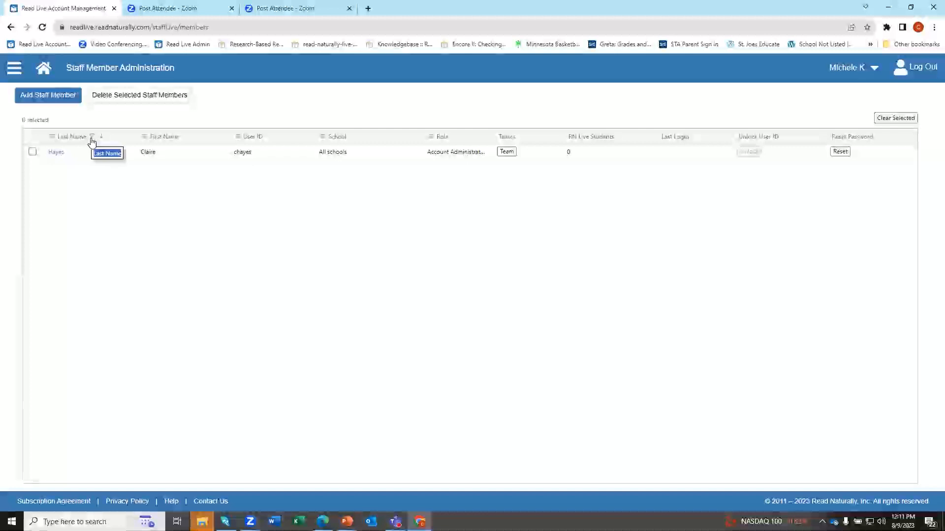
{"action": "left_click", "coordinate": [52, 137]}
{"action": "left_click", "coordinate": [75, 176]}
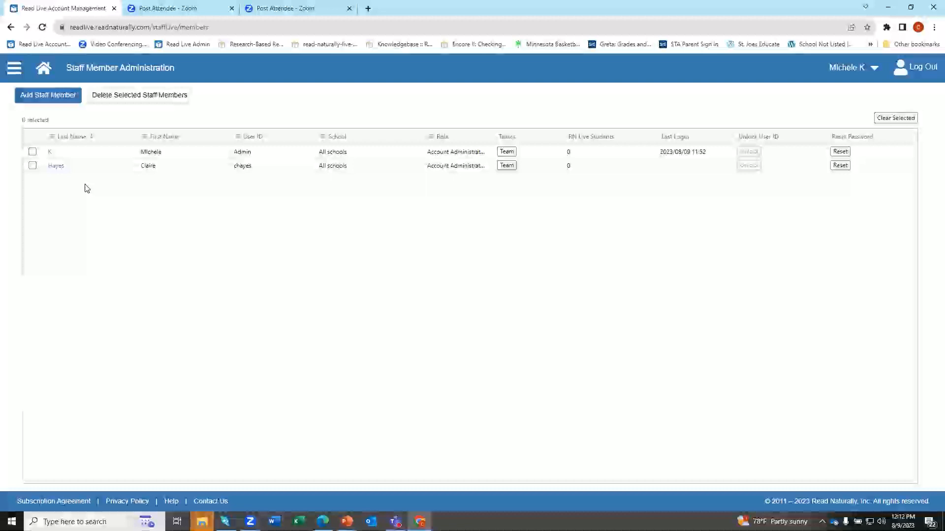
Start a new staff member with first name 'Add' and note the required email field.
{"action": "left_click", "coordinate": [45, 102]}
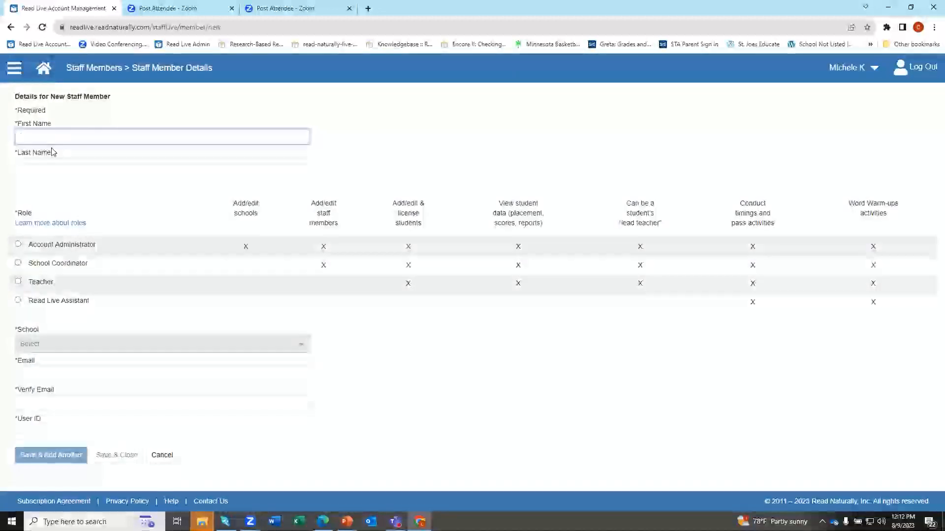
{"action": "type", "text": "Add"}
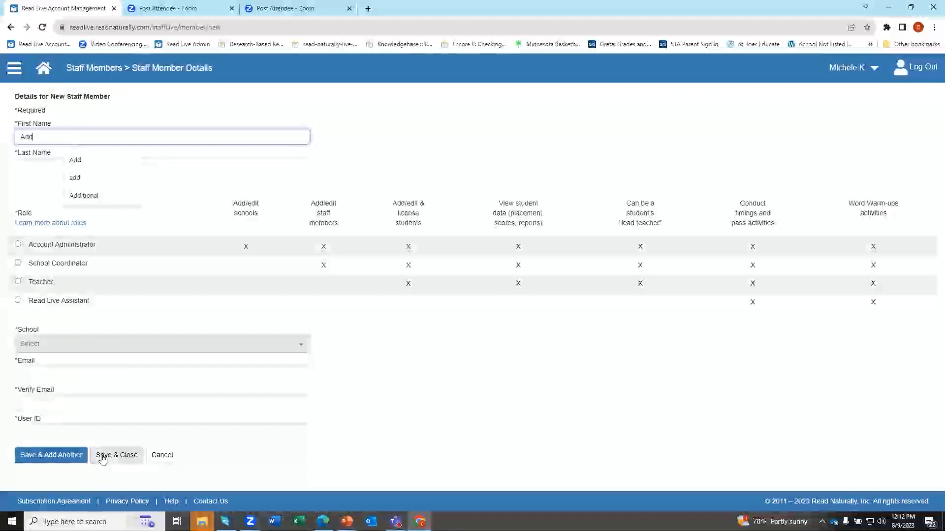
{"action": "left_click_drag", "start_coordinate": [39, 364], "coordinate": [13, 362]}
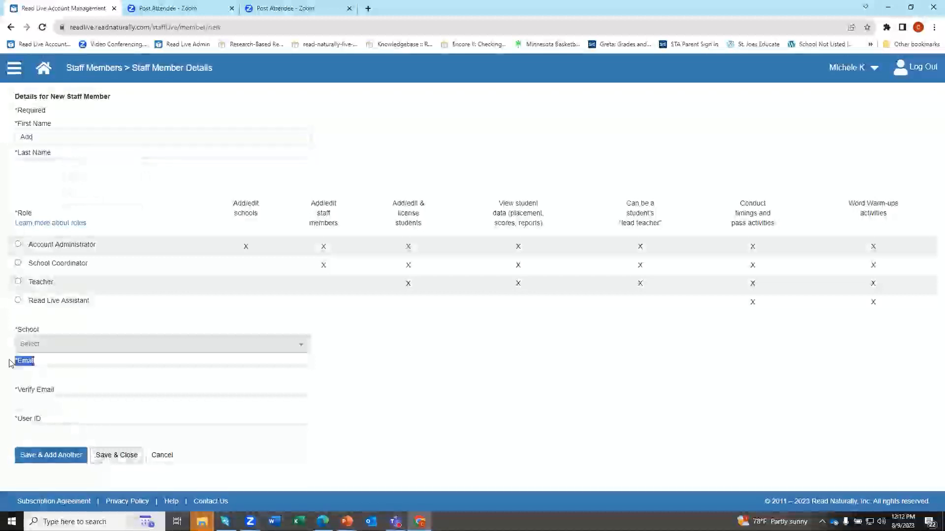
{"action": "mouse_move", "coordinate": [106, 523]}
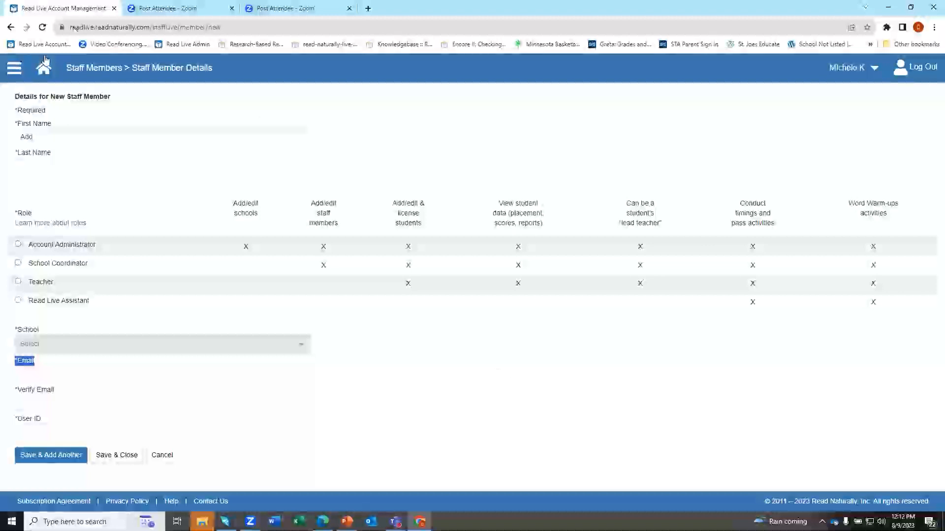
Leave the new staff form without saving and tick the first staff member in the list.
{"action": "left_click", "coordinate": [164, 455]}
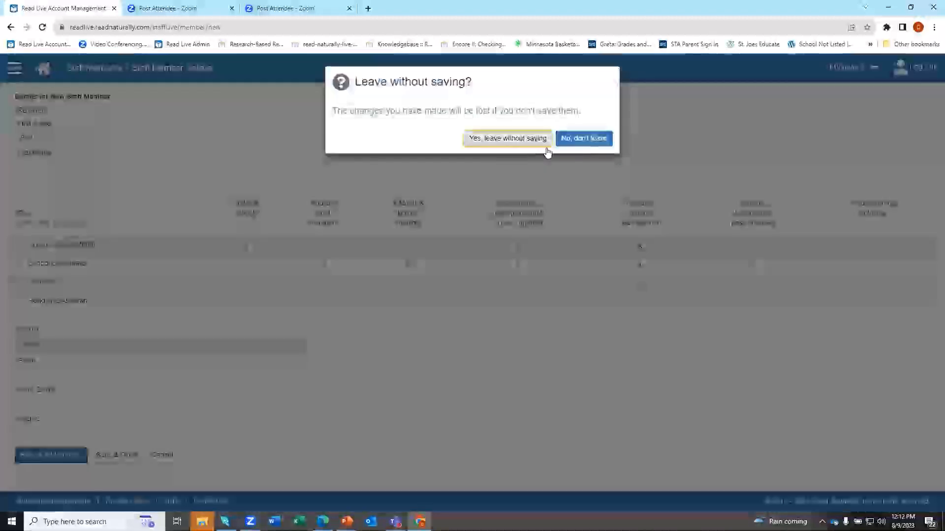
{"action": "left_click", "coordinate": [544, 145]}
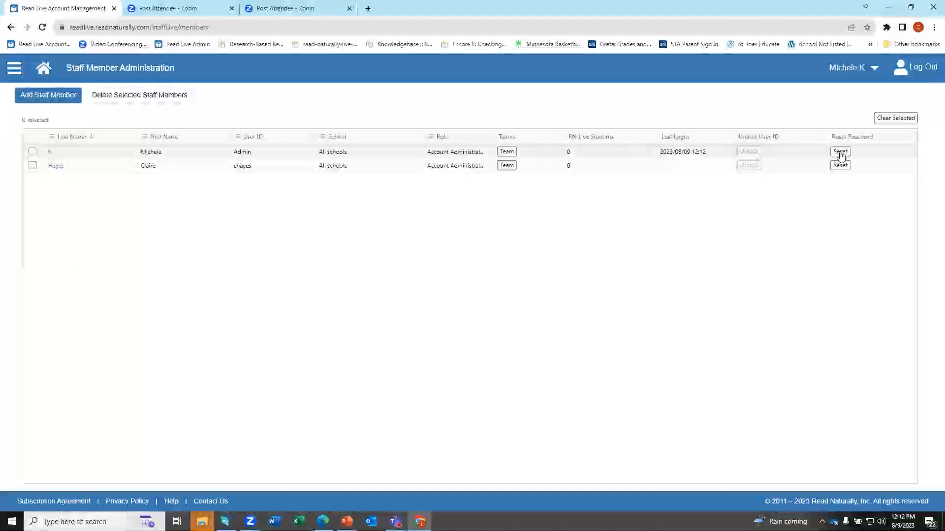
{"action": "left_click", "coordinate": [32, 152]}
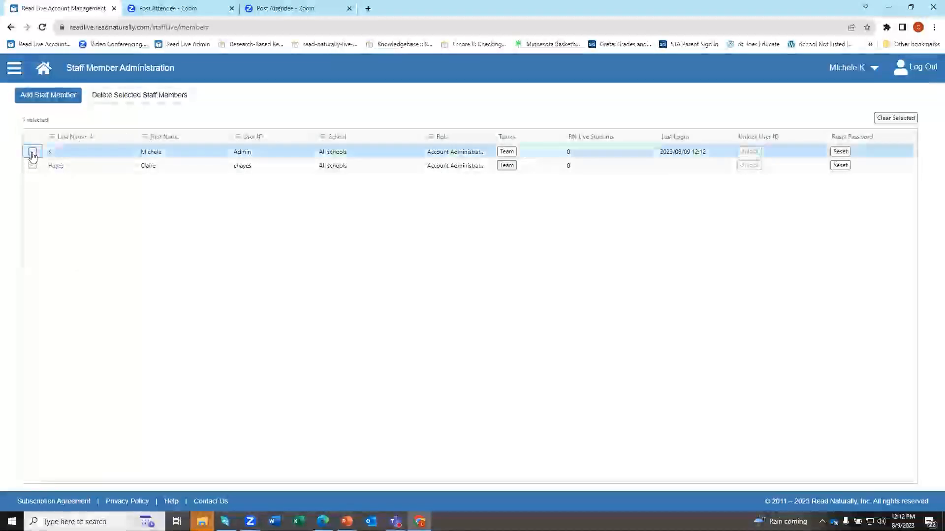
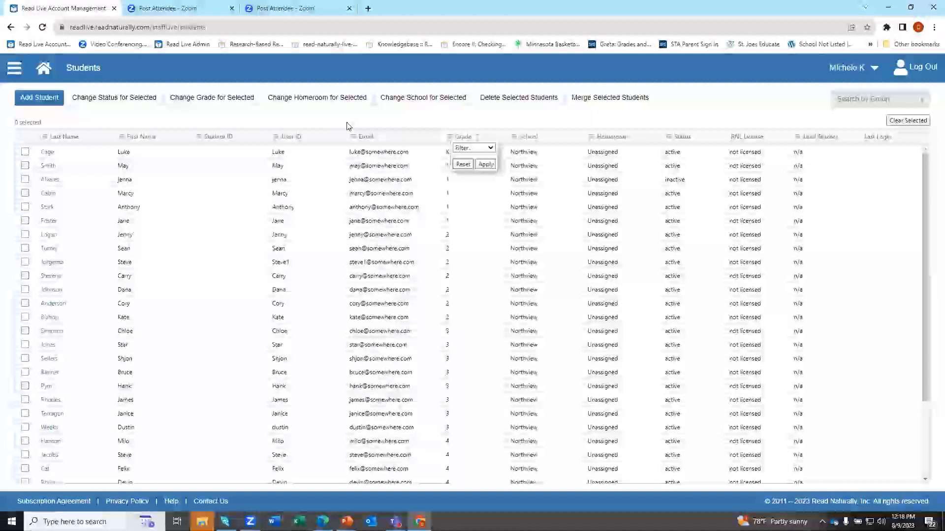
Dismiss the Grade filter and sort the Students list by RNL License status.
{"action": "left_click", "coordinate": [456, 119]}
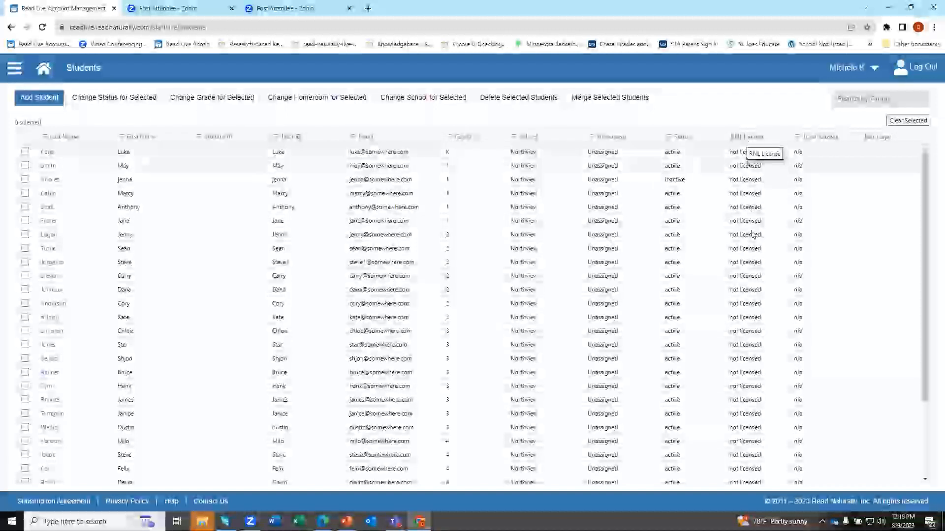
{"action": "left_click", "coordinate": [751, 138]}
{"action": "left_click", "coordinate": [751, 140]}
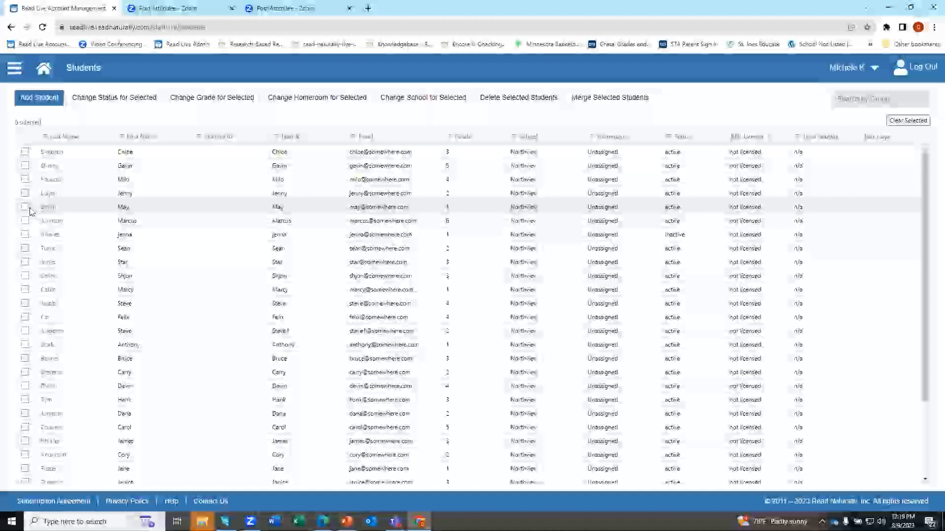
{"action": "left_click", "coordinate": [52, 170]}
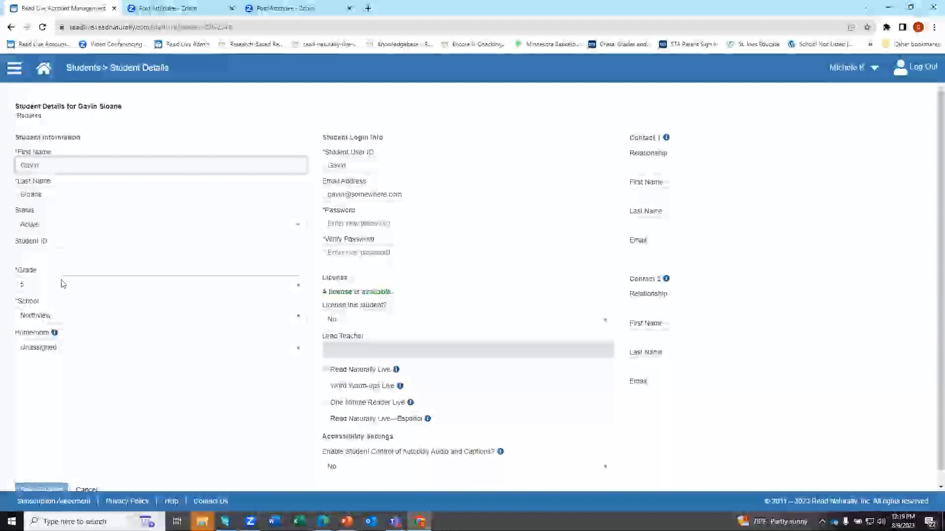
{"action": "left_click", "coordinate": [83, 228]}
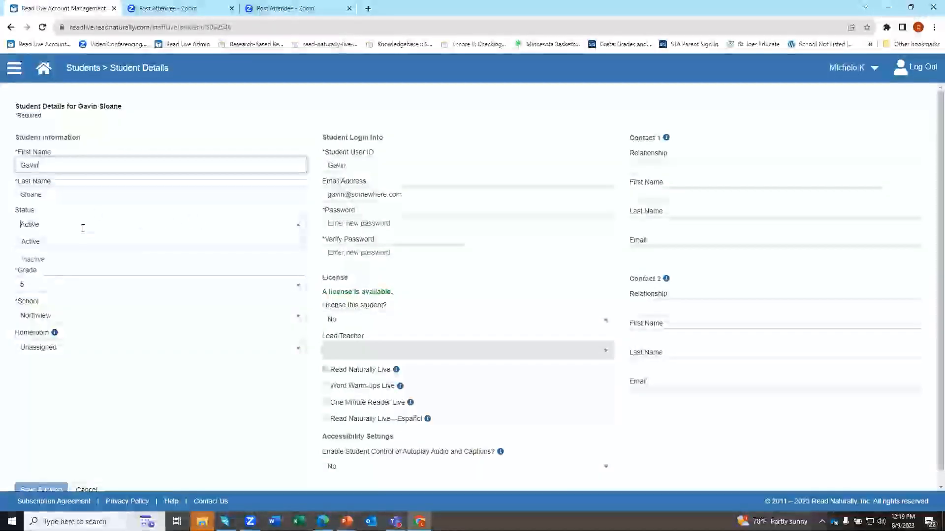
{"action": "left_click", "coordinate": [183, 225]}
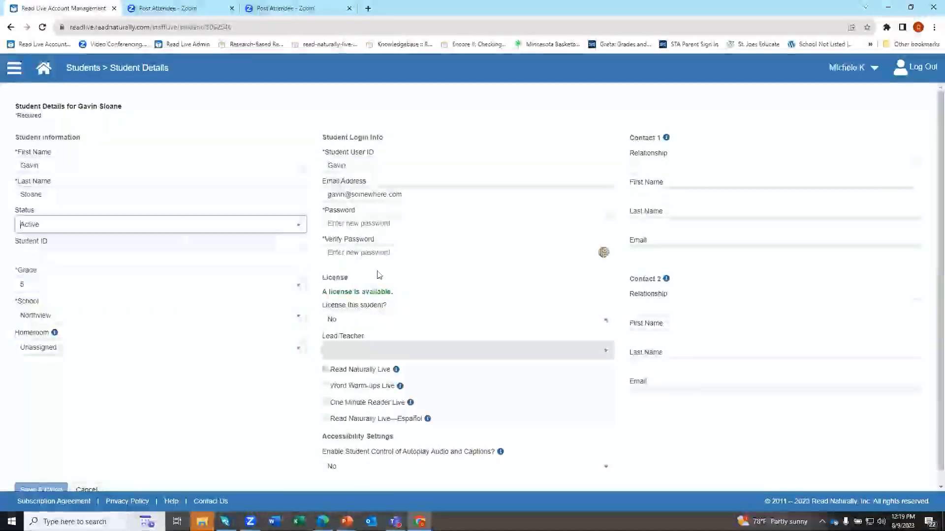
{"action": "left_click", "coordinate": [333, 320]}
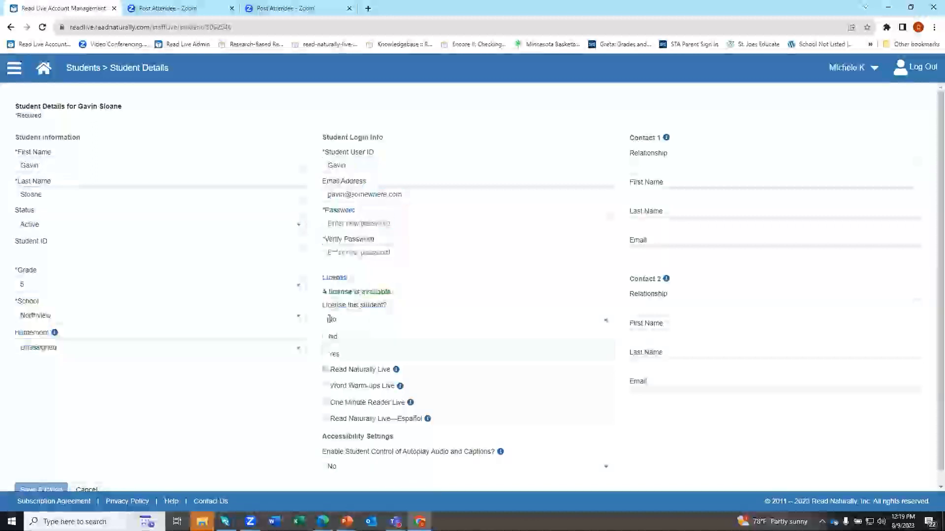
{"action": "left_click", "coordinate": [333, 353]}
{"action": "left_click", "coordinate": [340, 317]}
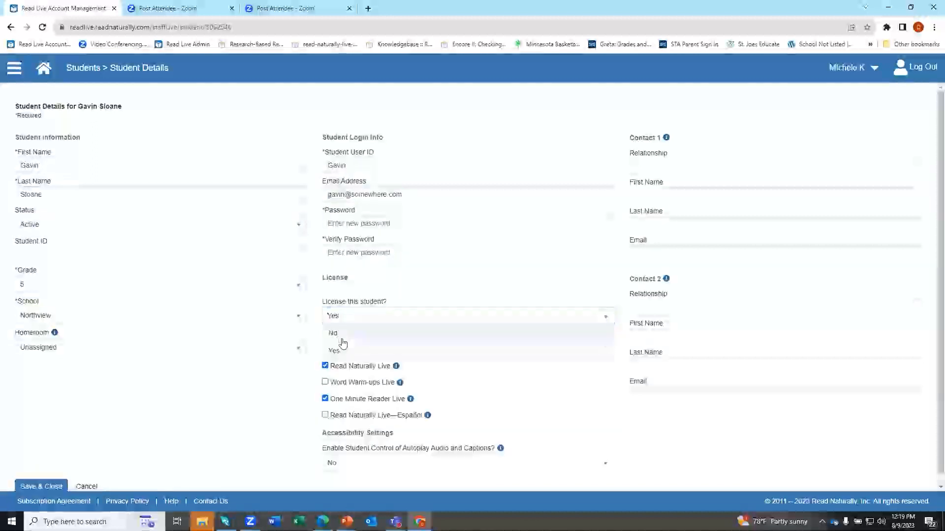
{"action": "left_click", "coordinate": [340, 332]}
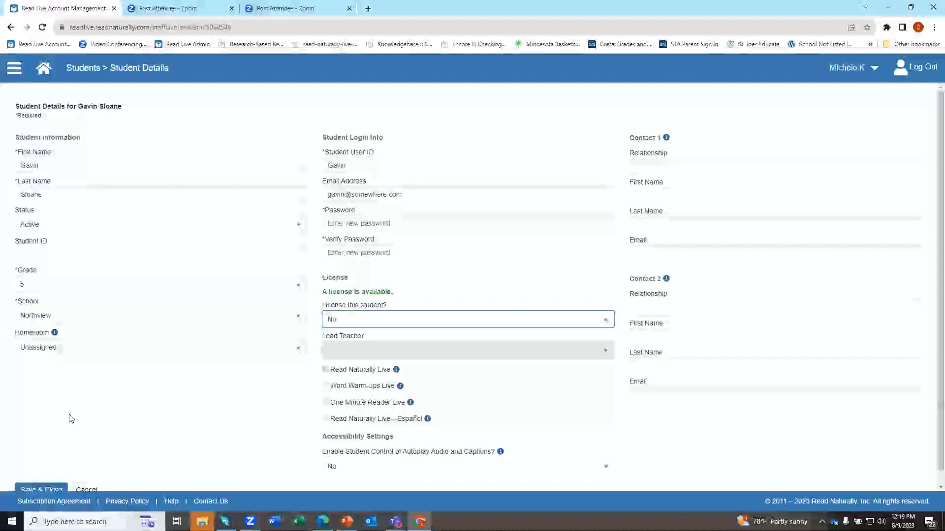
{"action": "left_click", "coordinate": [88, 489]}
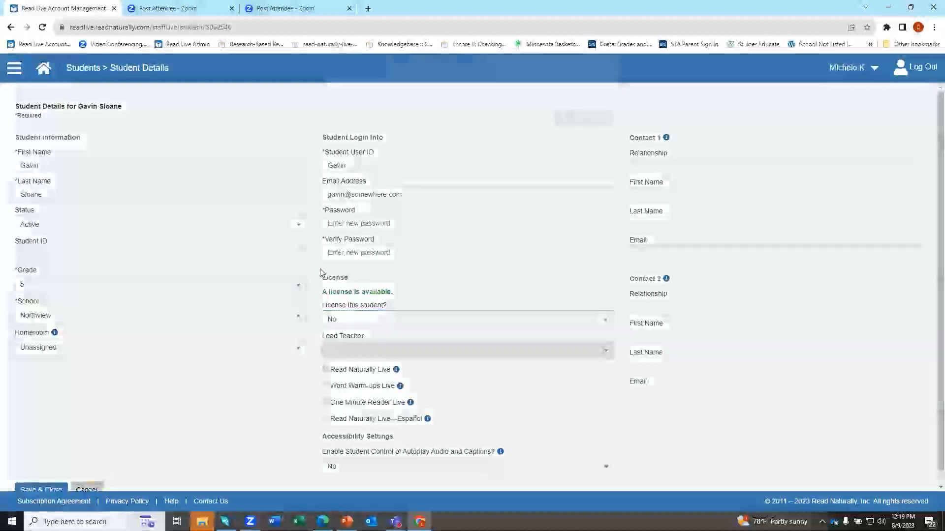
{"action": "left_click", "coordinate": [504, 142]}
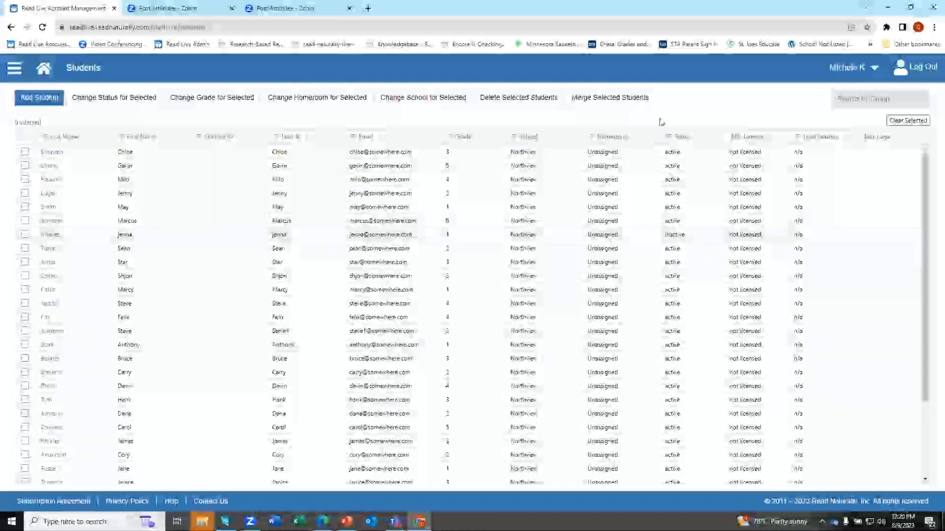
Sort students by Status, select several ranges of students, then go back to the Read Live home page.
{"action": "left_click", "coordinate": [684, 140]}
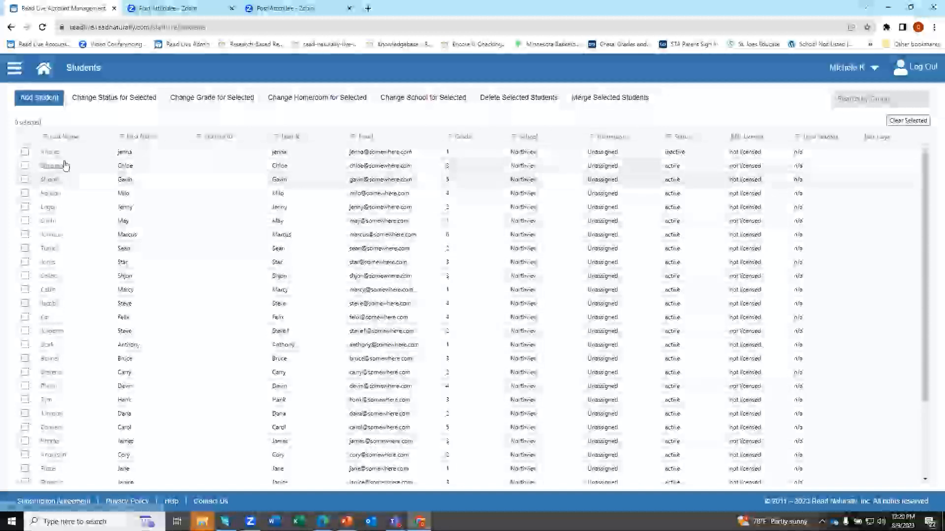
{"action": "left_click", "coordinate": [24, 152]}
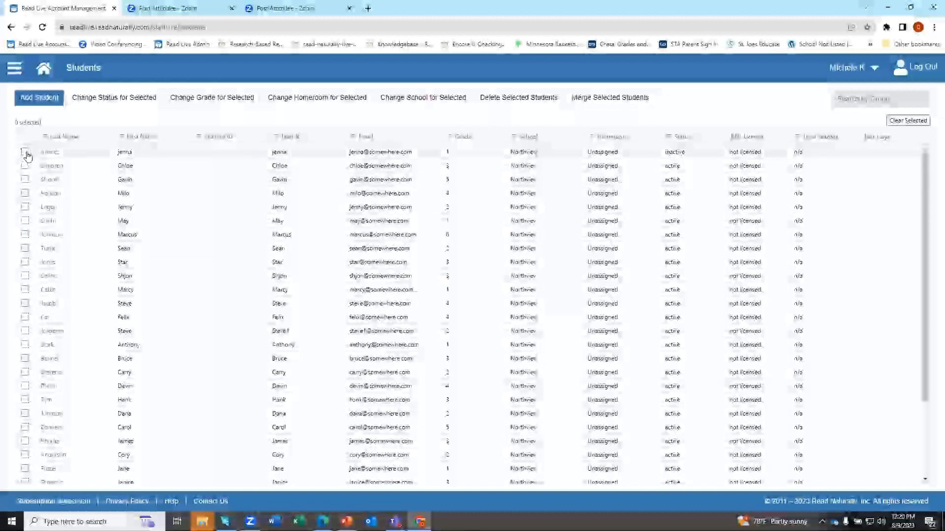
{"action": "left_click", "coordinate": [24, 193]}
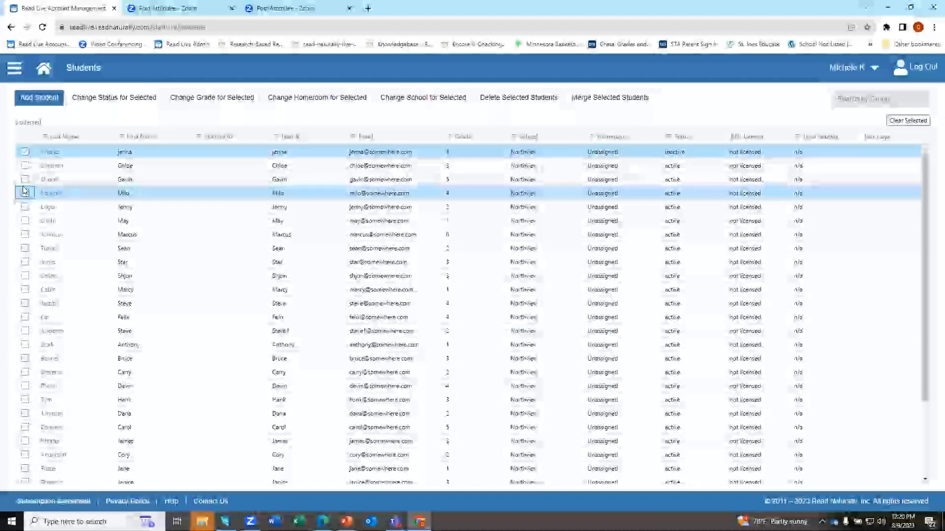
{"action": "left_click", "coordinate": [24, 234], "text": "shift"}
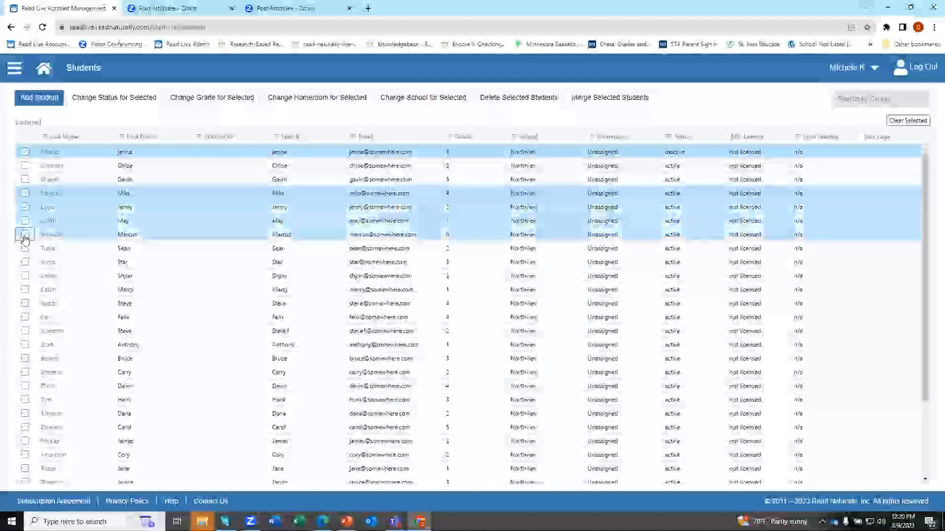
{"action": "left_click", "coordinate": [25, 263], "text": "shift"}
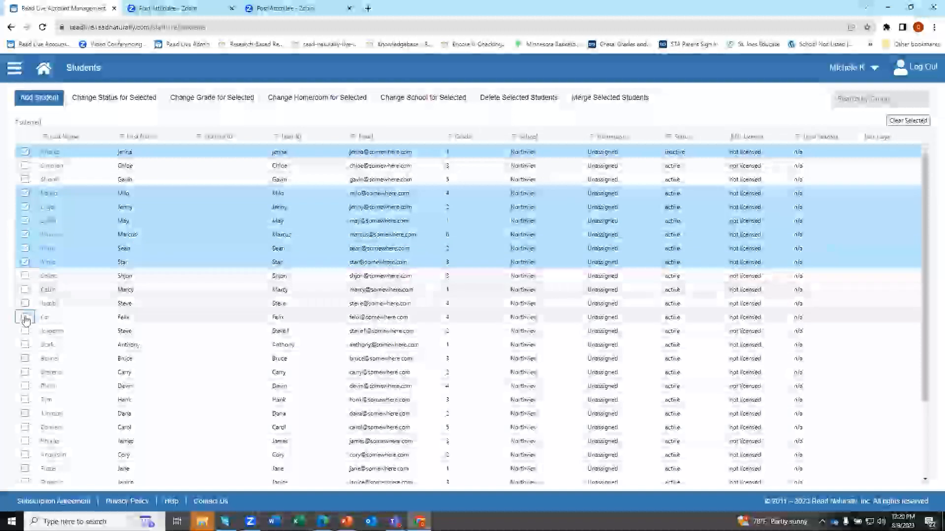
{"action": "left_click", "coordinate": [26, 318], "text": "shift"}
{"action": "left_click", "coordinate": [25, 426], "text": "shift"}
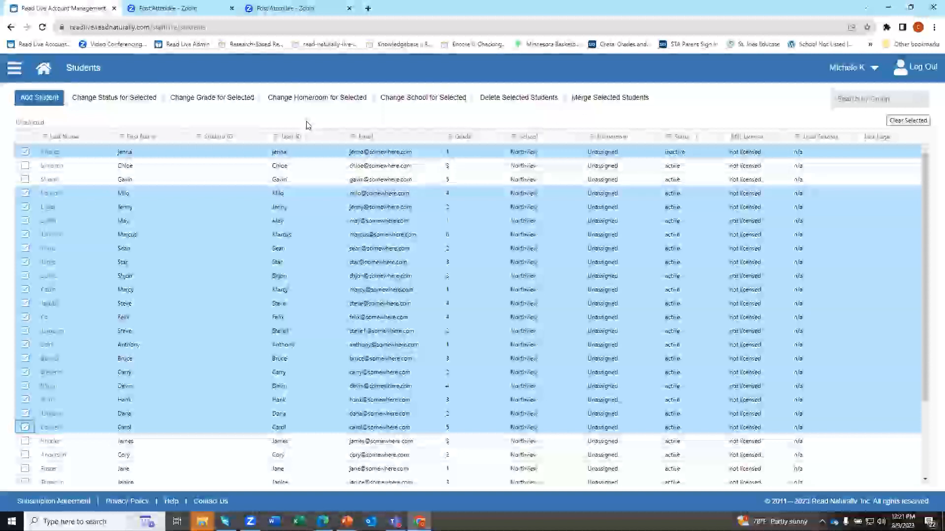
{"action": "left_click", "coordinate": [43, 74]}
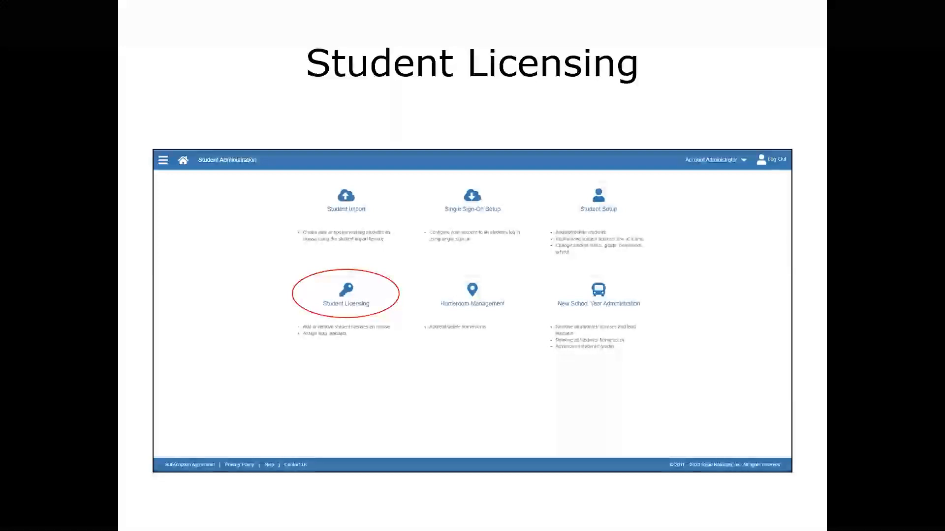
Advance through the License Active Students and License Options slides to the Lead Teachers handout page.
{"action": "key", "text": "Right"}
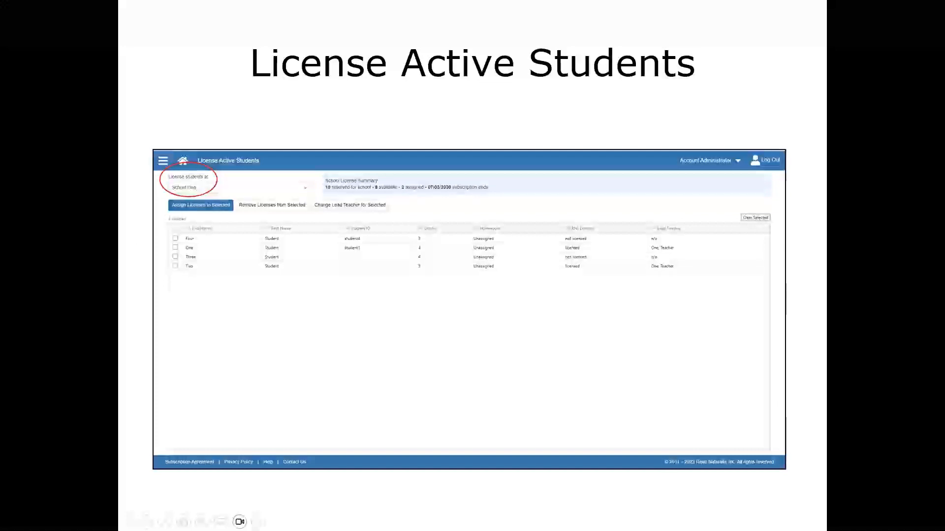
{"action": "key", "text": "Right"}
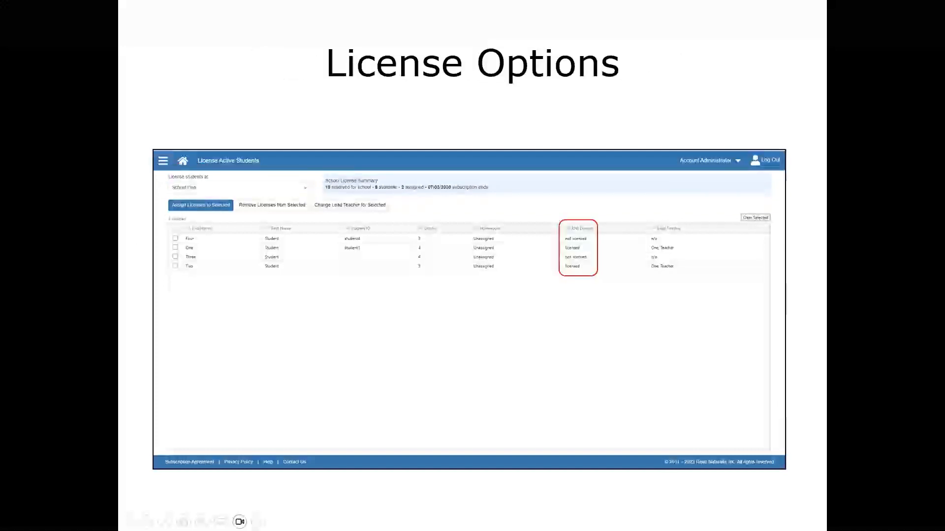
{"action": "key", "text": "Right"}
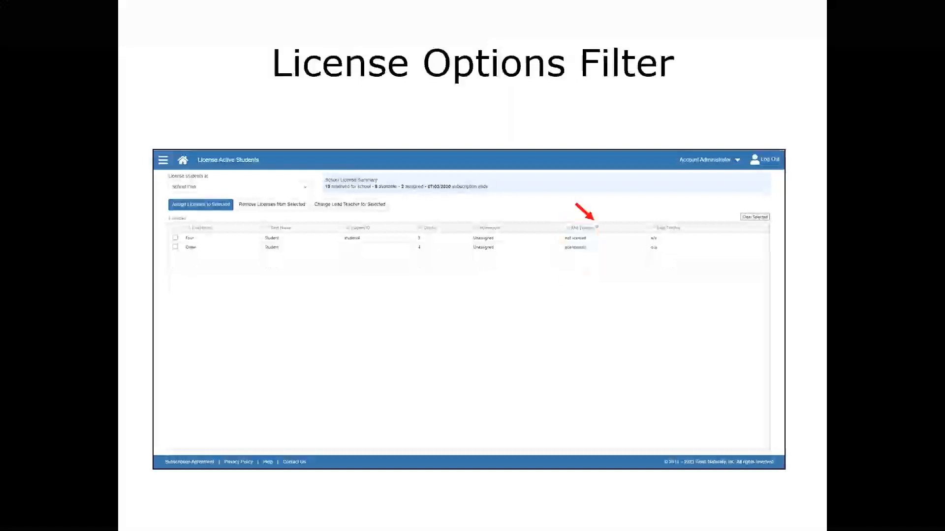
{"action": "key", "text": "Right"}
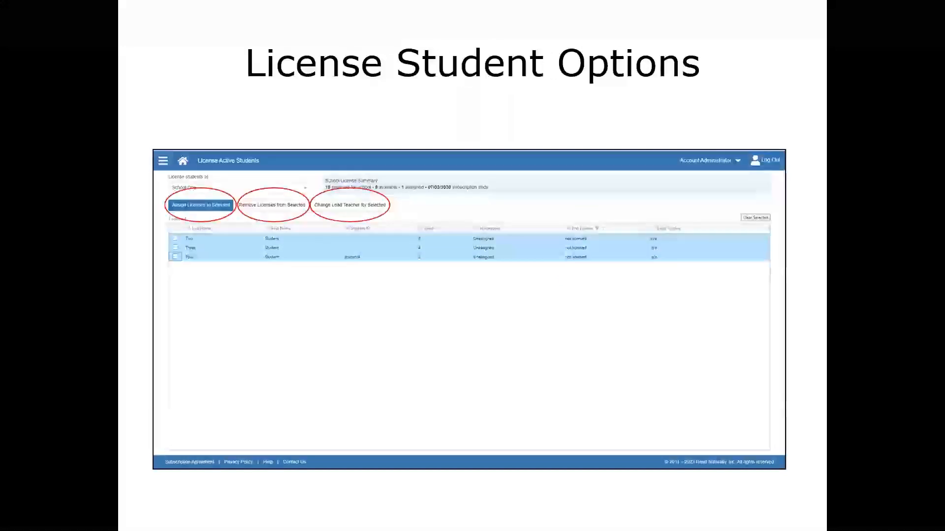
{"action": "key", "text": "Right"}
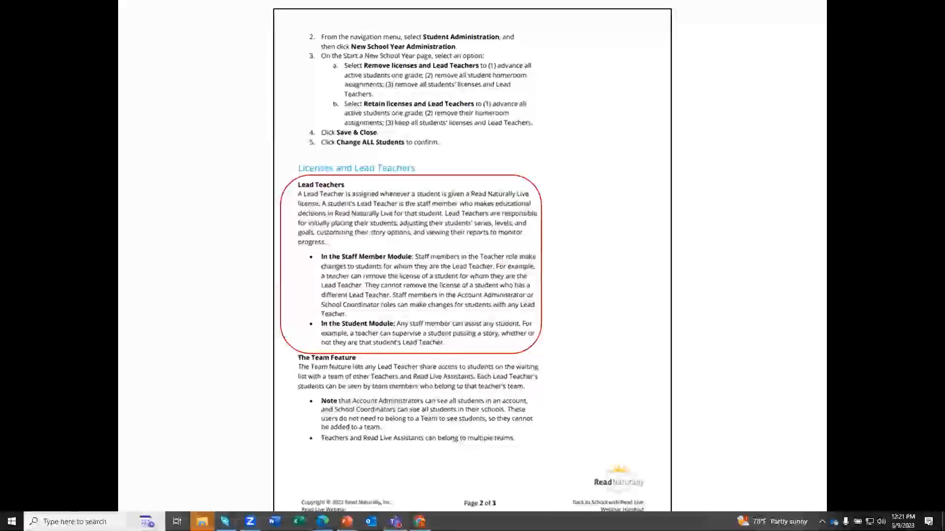
Go from the Read Live home page through Student Administration to the student licensing page.
{"action": "left_click", "coordinate": [419, 521]}
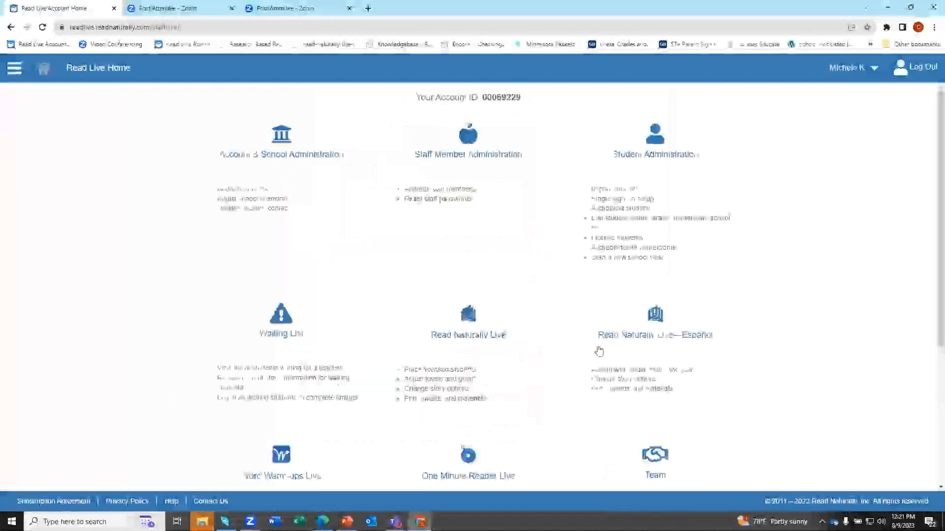
{"action": "left_click", "coordinate": [677, 171]}
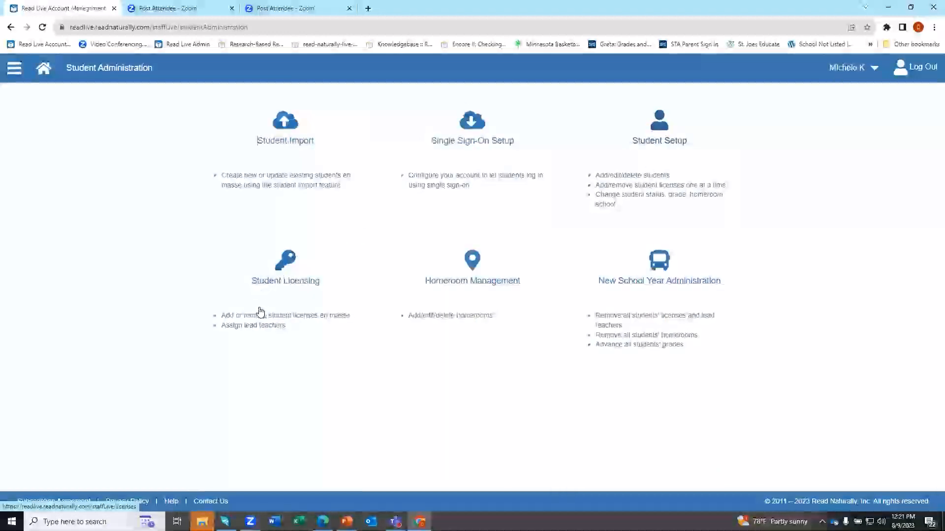
{"action": "left_click", "coordinate": [319, 289]}
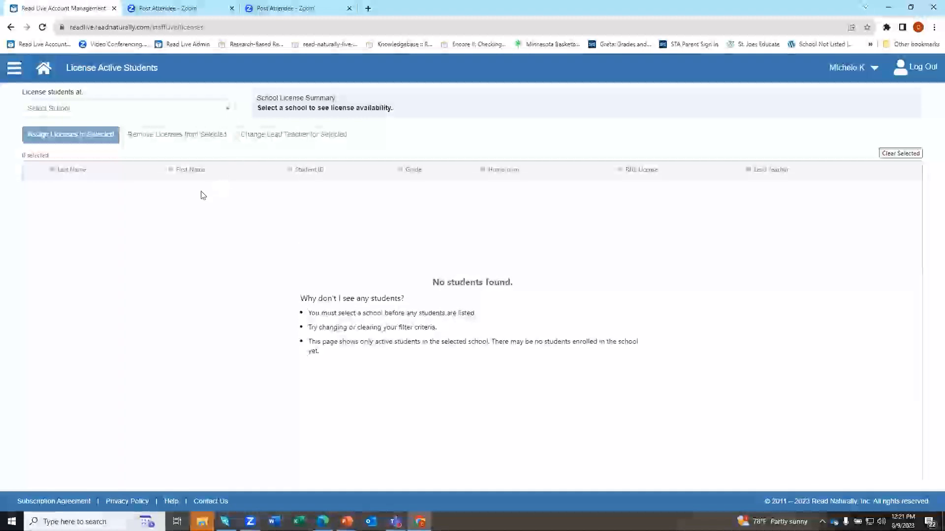
Check Highland's licence details, then switch the 'License students at' school to Northview.
{"action": "left_click", "coordinate": [198, 113]}
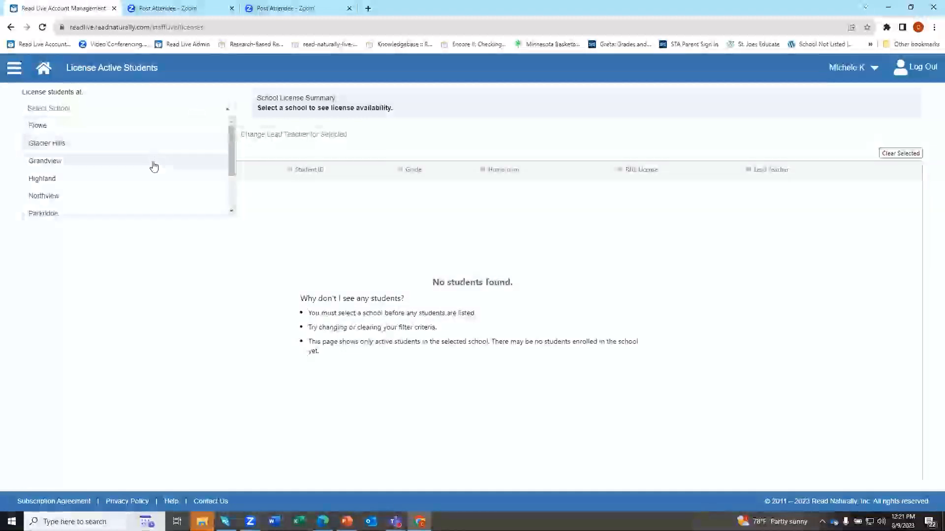
{"action": "left_click", "coordinate": [150, 180]}
{"action": "left_click", "coordinate": [127, 107]}
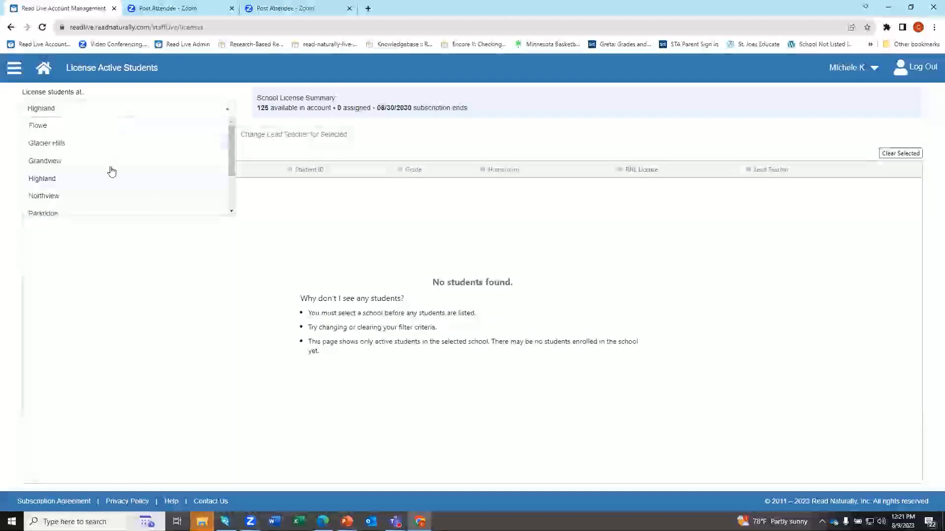
{"action": "left_click", "coordinate": [105, 198]}
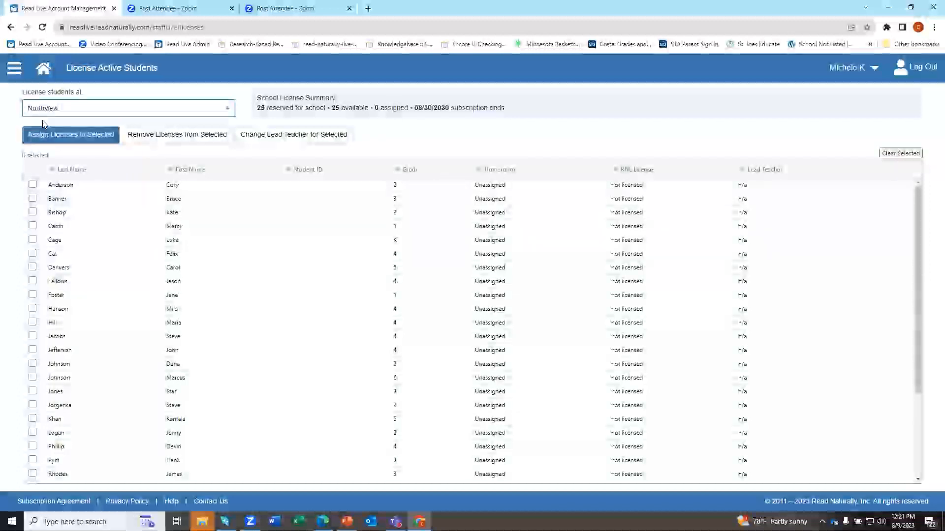
Check Northview students Anderson through Foster, then uncheck Anderson, Bishop and Cabin.
{"action": "left_click", "coordinate": [32, 185]}
{"action": "left_click", "coordinate": [33, 295], "text": "shift"}
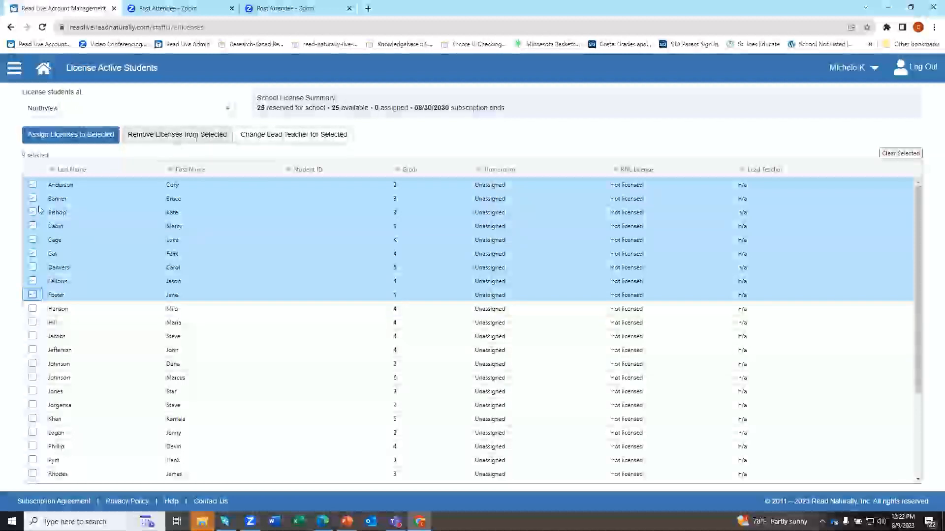
{"action": "left_click", "coordinate": [33, 185]}
{"action": "left_click", "coordinate": [32, 212]}
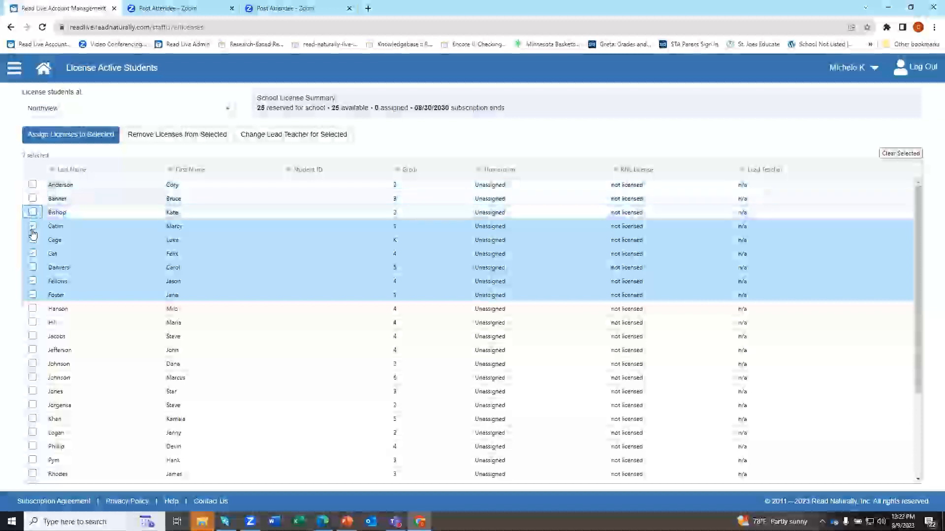
{"action": "left_click", "coordinate": [33, 226]}
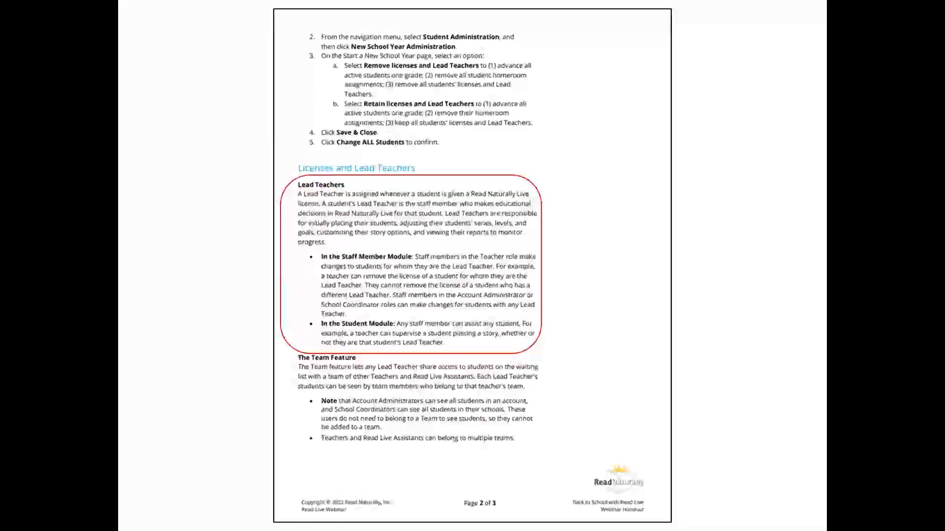
Step forward a slide and back to the handout, then return to the browser.
{"action": "key", "text": "Right"}
{"action": "key", "text": "Right"}
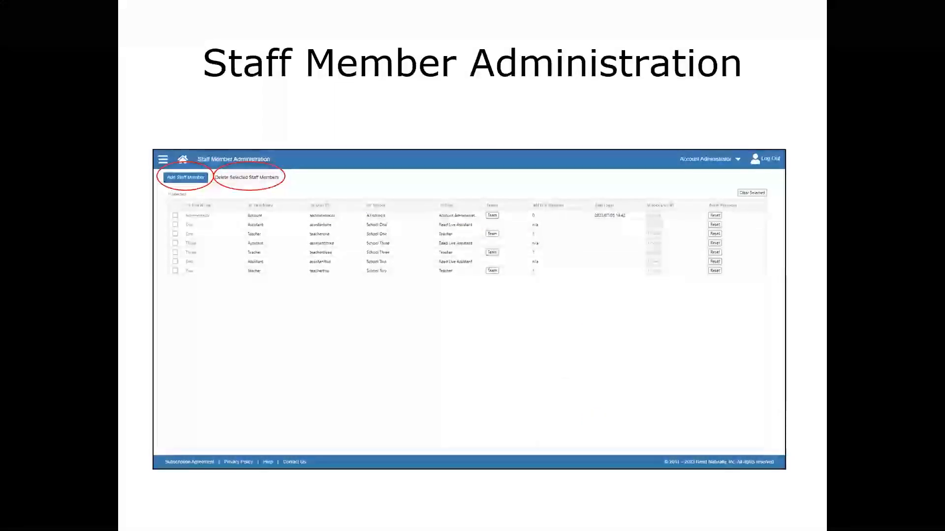
{"action": "key", "text": "Left"}
{"action": "key", "text": "Left"}
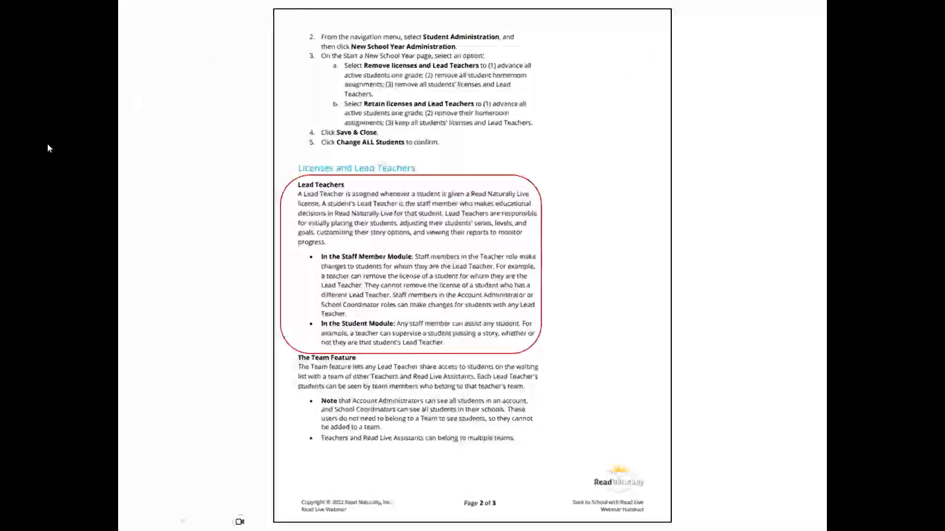
{"action": "key", "text": "alt+Tab"}
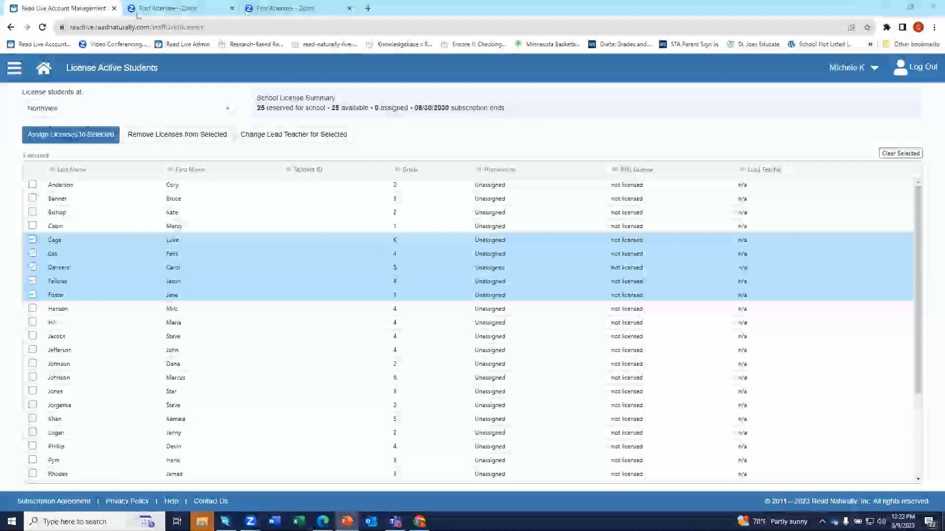
Return to the Read Live home page and open Student Administration.
{"action": "left_click", "coordinate": [44, 68]}
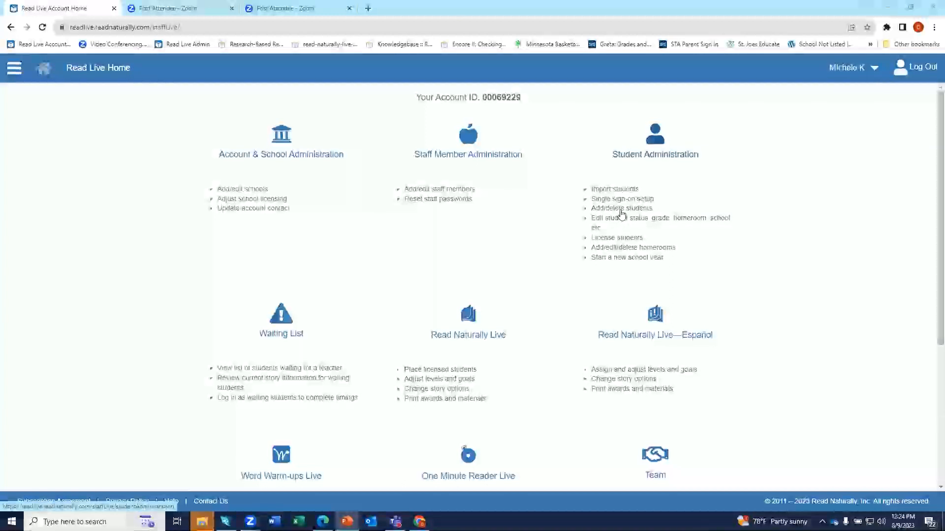
{"action": "left_click", "coordinate": [652, 162]}
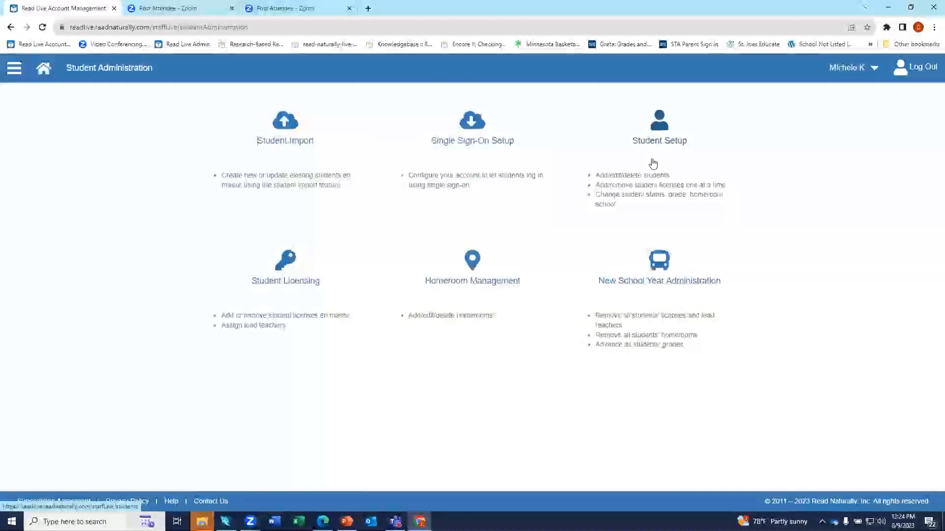
Open Student Import and the Importing Student Data guide, then come back to the import page.
{"action": "left_click", "coordinate": [285, 142]}
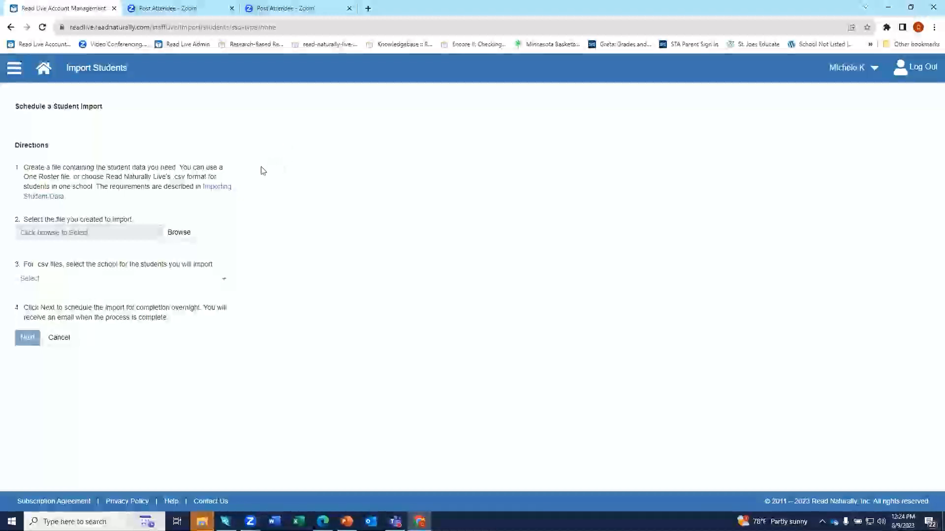
{"action": "left_click", "coordinate": [227, 189]}
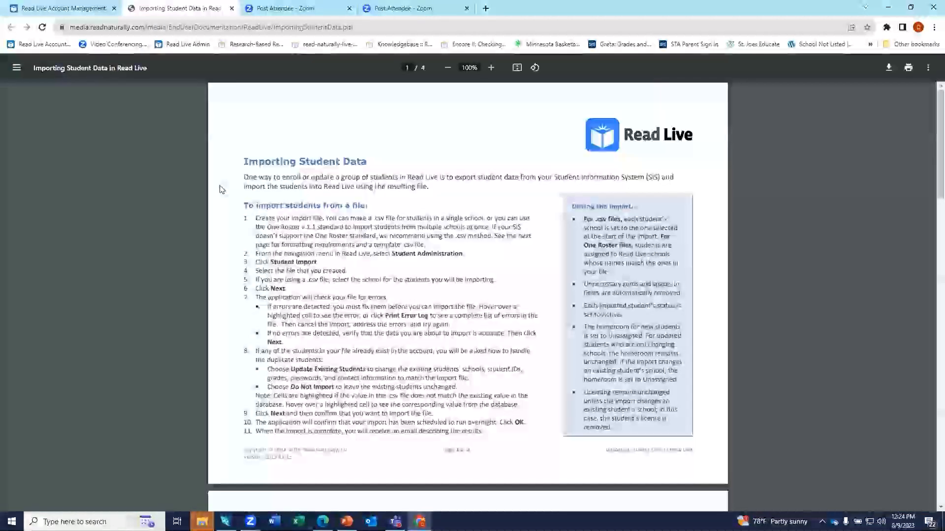
{"action": "left_click", "coordinate": [76, 12]}
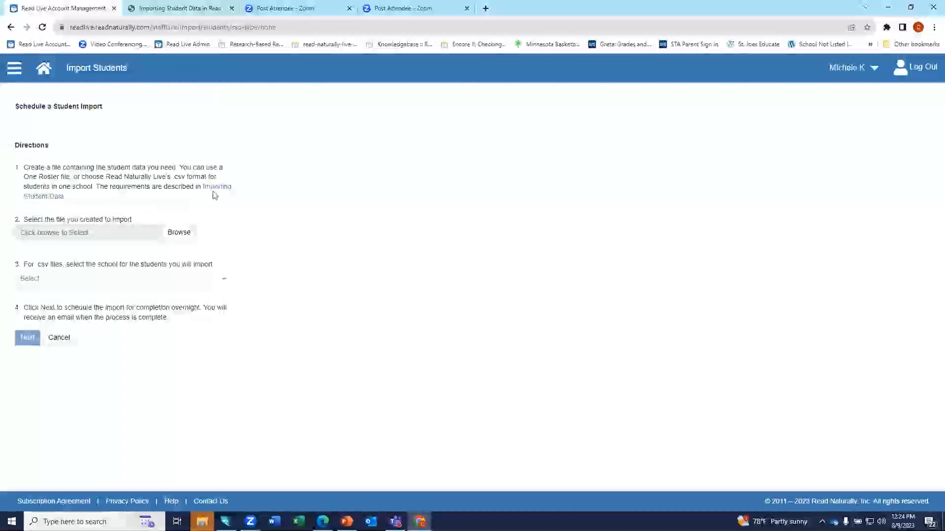
Highlight direction step 1 on the import page, then switch to the guide's tab.
{"action": "left_click_drag", "start_coordinate": [25, 169], "coordinate": [163, 204]}
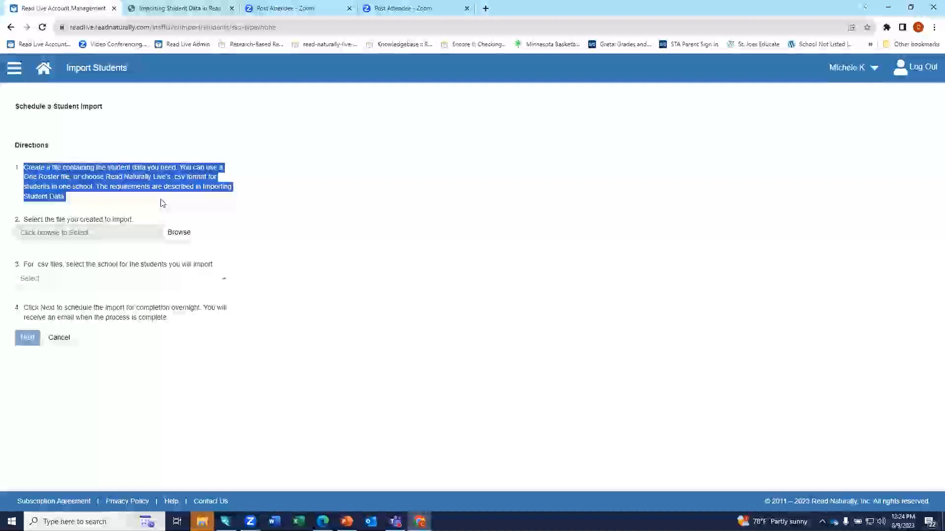
{"action": "left_click", "coordinate": [229, 226]}
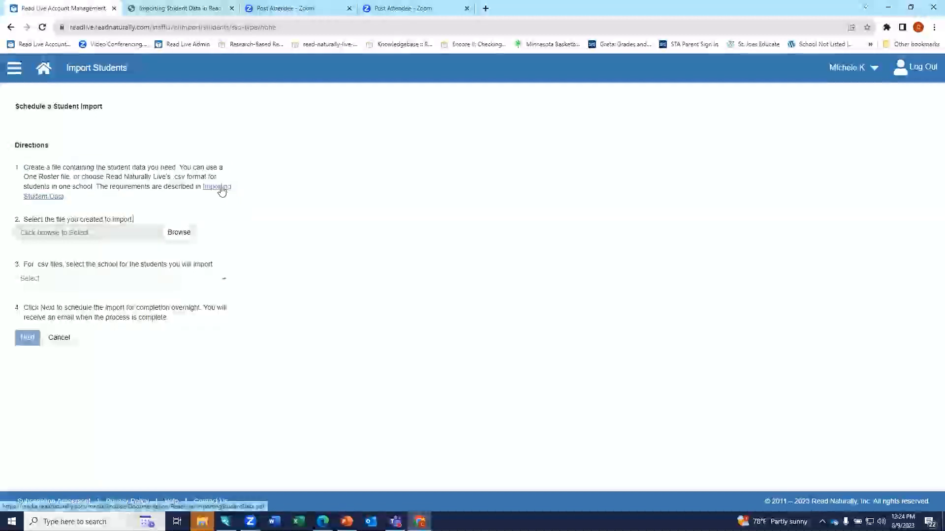
{"action": "left_click", "coordinate": [205, 12]}
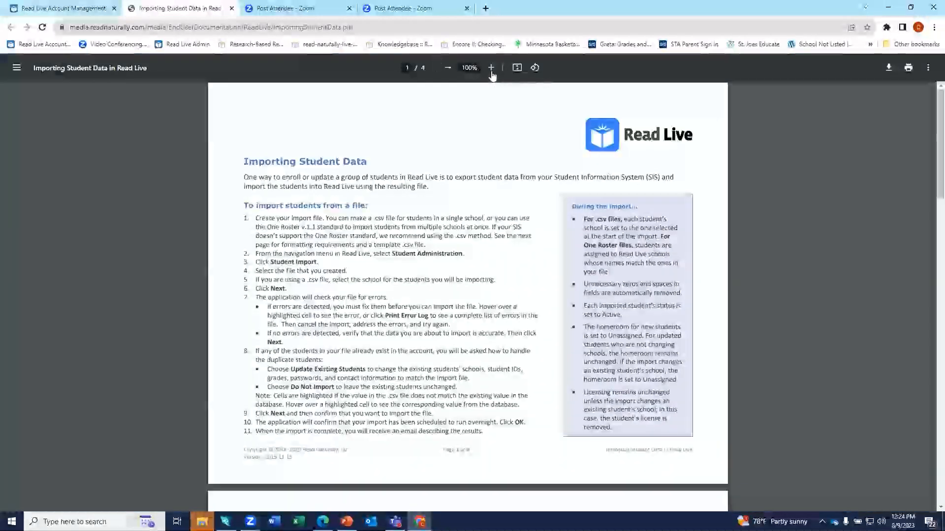
Zoom the guide to 110% and scroll to page 2's .csv file requirements.
{"action": "left_click", "coordinate": [491, 69]}
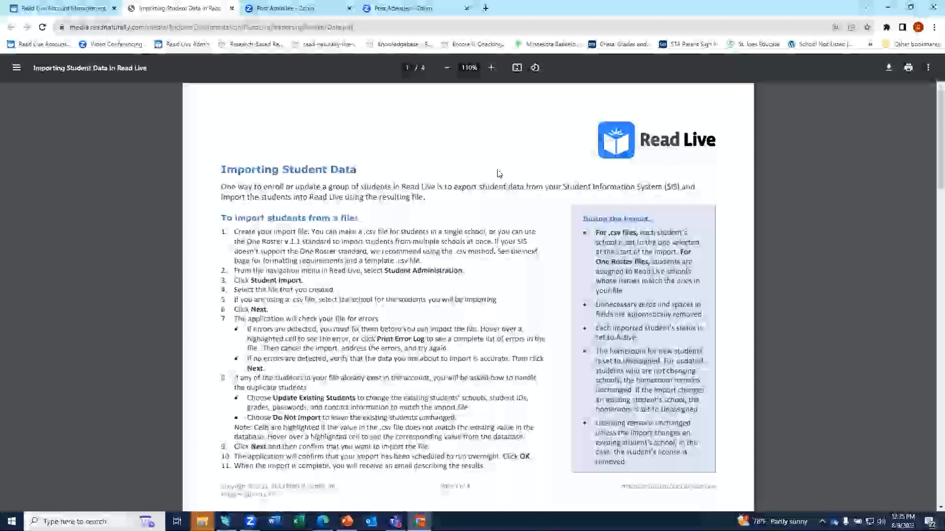
{"action": "scroll", "coordinate": [498, 174], "scroll_direction": "down", "scroll_amount": 20}
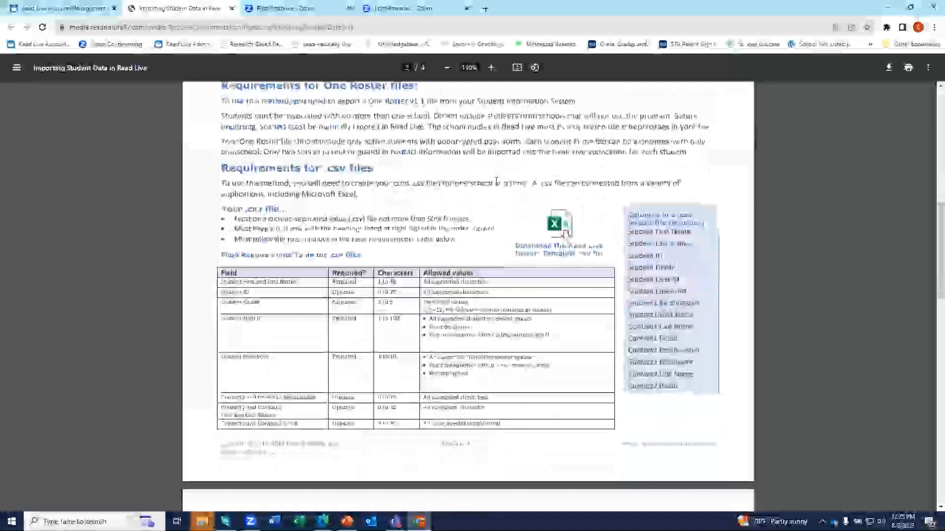
Download the ReadLiveImportTemplate .csv and auto-fit all columns to their header names.
{"action": "left_click", "coordinate": [571, 253]}
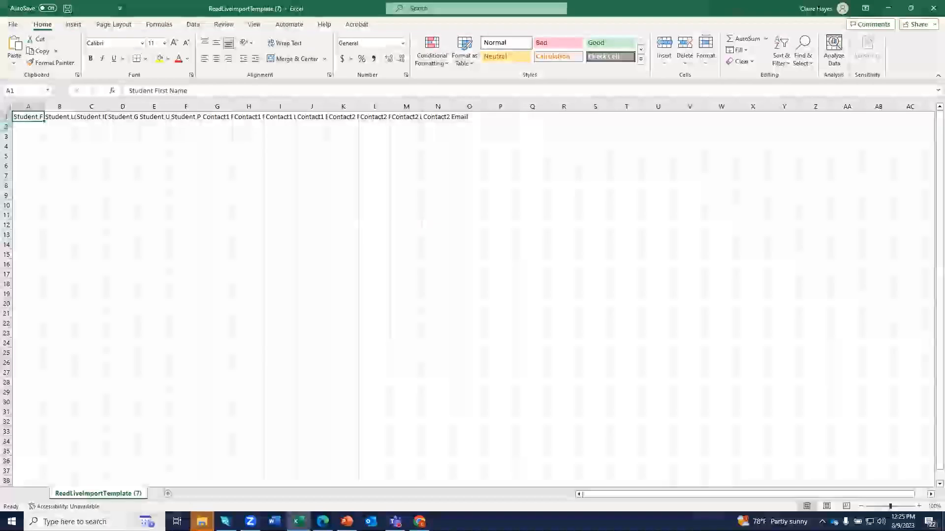
{"action": "left_click", "coordinate": [8, 109]}
{"action": "double_click", "coordinate": [44, 106]}
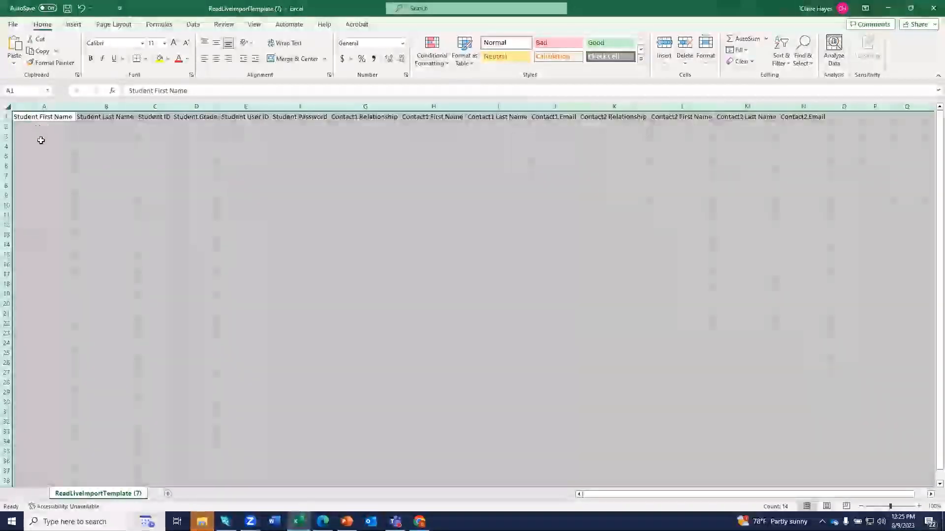
{"action": "left_click", "coordinate": [46, 118]}
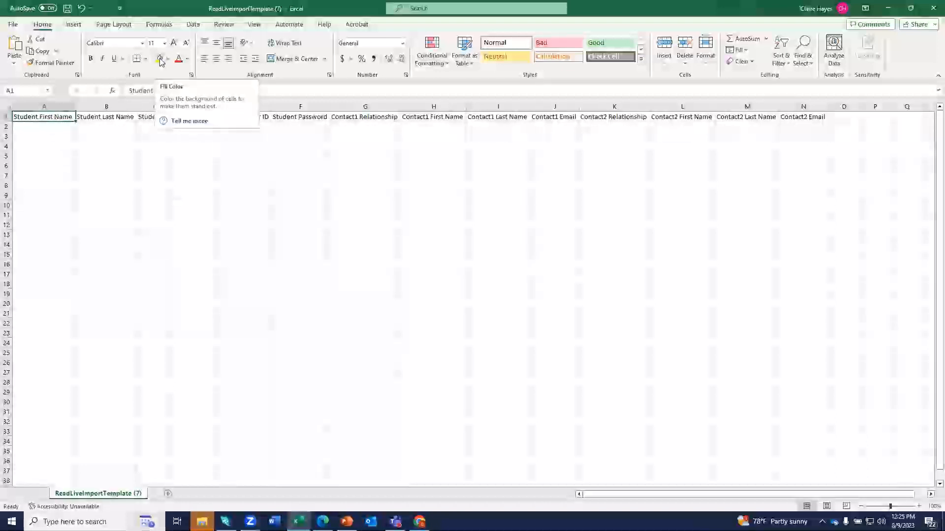
Bold the Student First Name, Last Name, Grade, User ID and Password headers.
{"action": "left_click", "coordinate": [91, 59]}
{"action": "left_click", "coordinate": [111, 118]}
{"action": "left_click", "coordinate": [91, 58]}
{"action": "left_click", "coordinate": [195, 119]}
{"action": "left_click", "coordinate": [90, 59]}
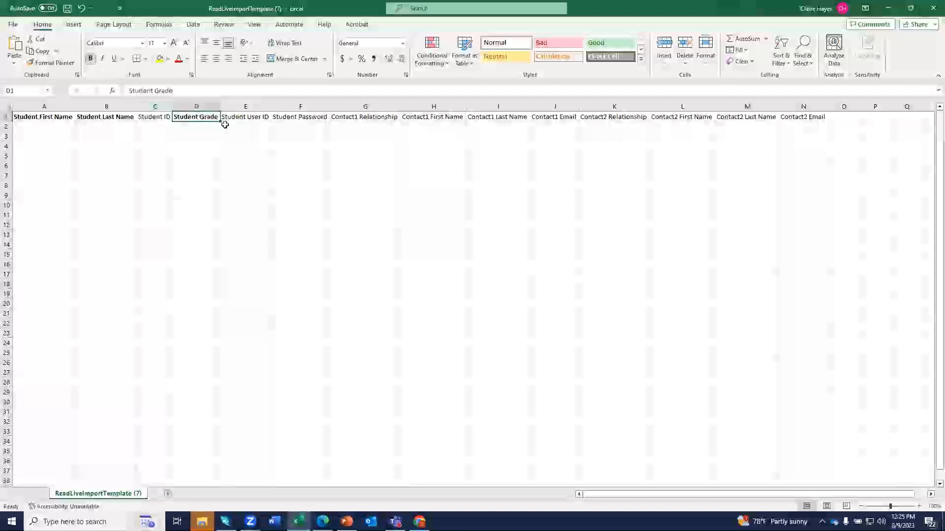
{"action": "left_click", "coordinate": [249, 119]}
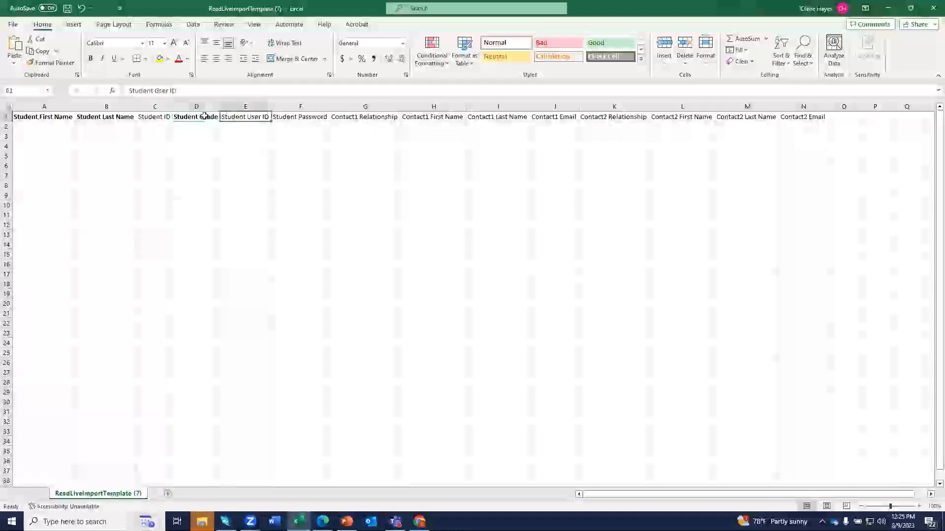
{"action": "left_click", "coordinate": [91, 59]}
{"action": "left_click", "coordinate": [299, 120]}
{"action": "left_click", "coordinate": [90, 59]}
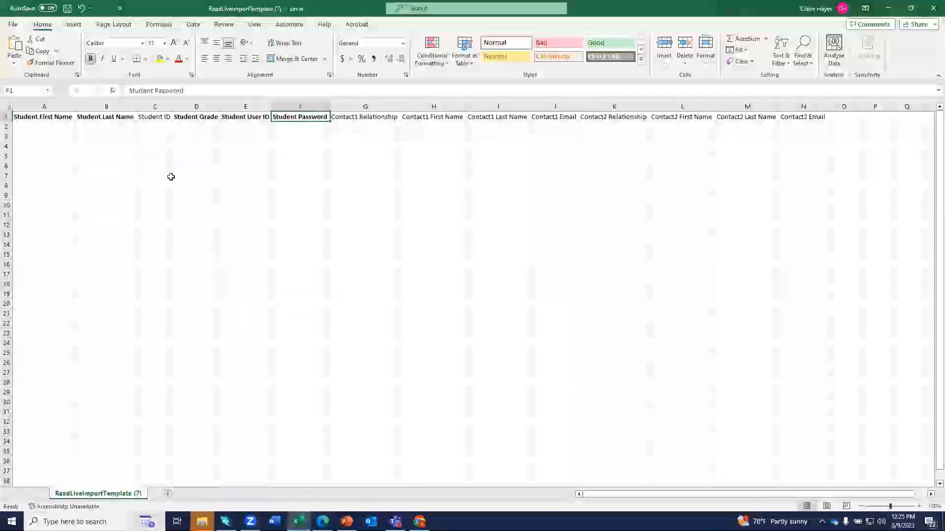
{"action": "left_click", "coordinate": [300, 106]}
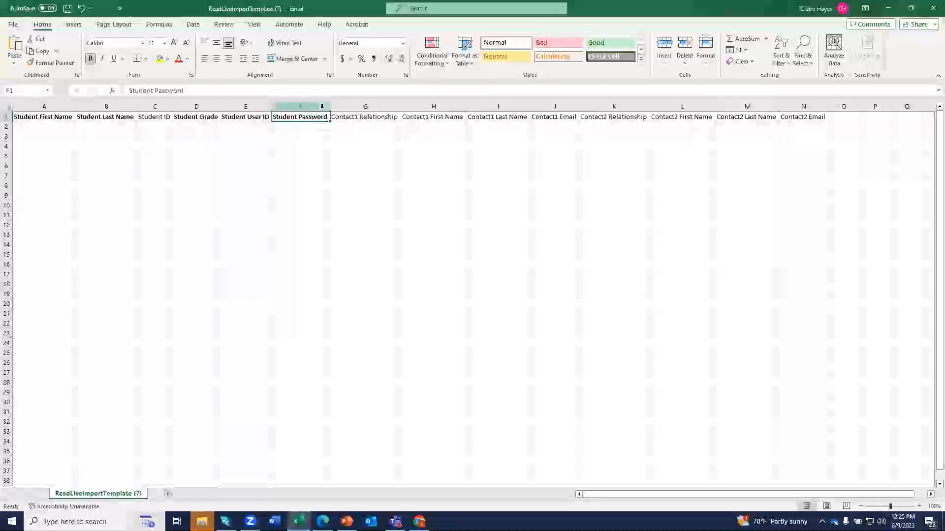
Insert a blank column F before Student Password and enter the header 'Student Email'.
{"action": "right_click", "coordinate": [328, 107]}
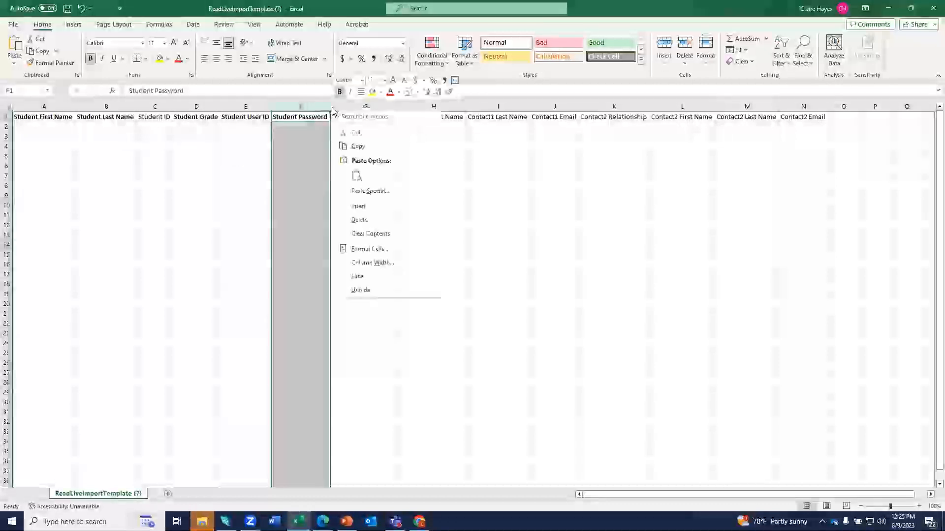
{"action": "left_click", "coordinate": [357, 206]}
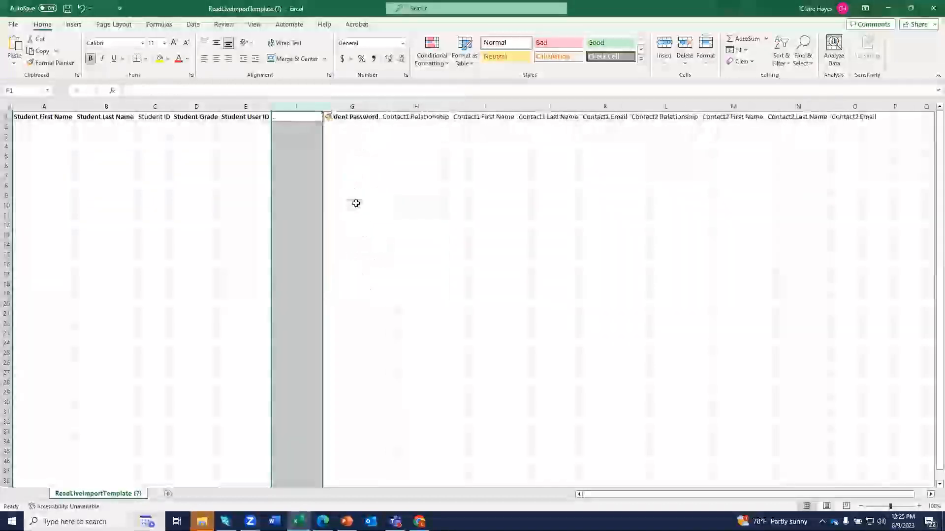
{"action": "left_click", "coordinate": [291, 120]}
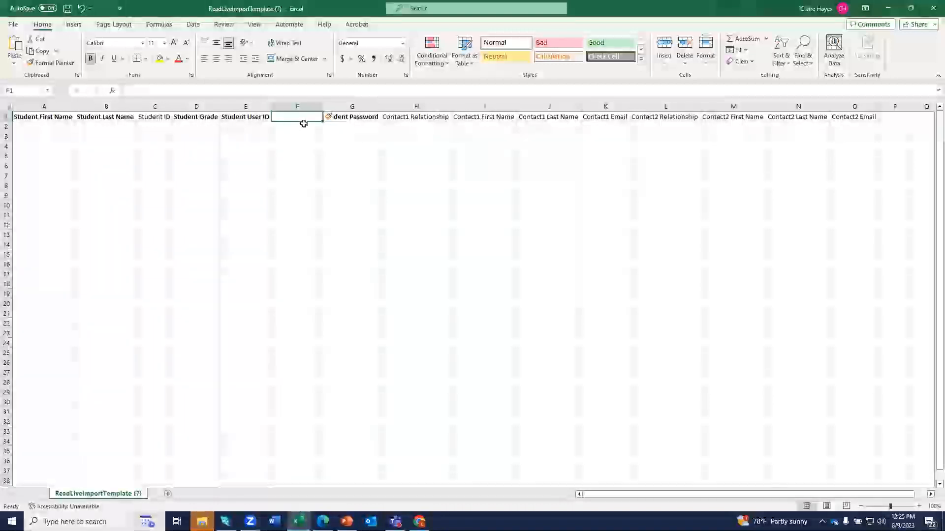
{"action": "type", "text": "Stunde"}
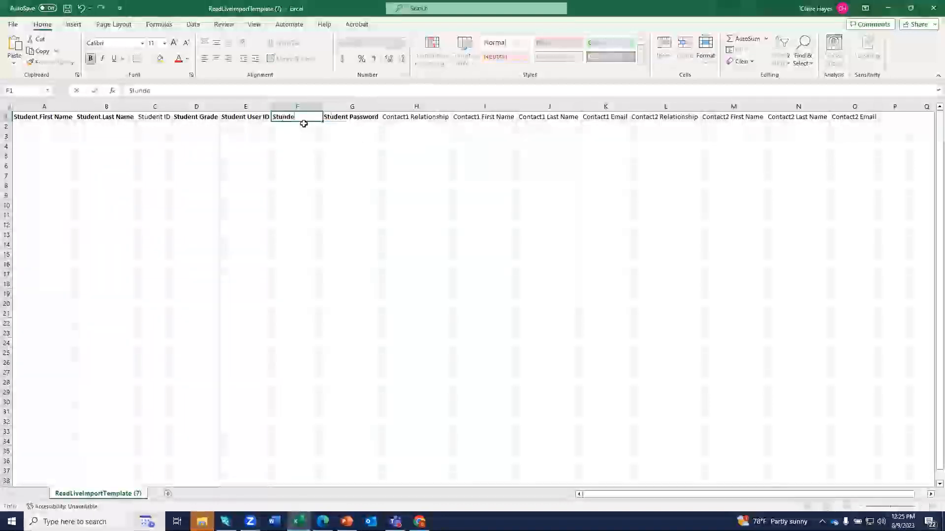
{"action": "key", "text": "BackSpace"}
{"action": "key", "text": "BackSpace"}
{"action": "key", "text": "BackSpace"}
{"action": "type", "text": "den"}
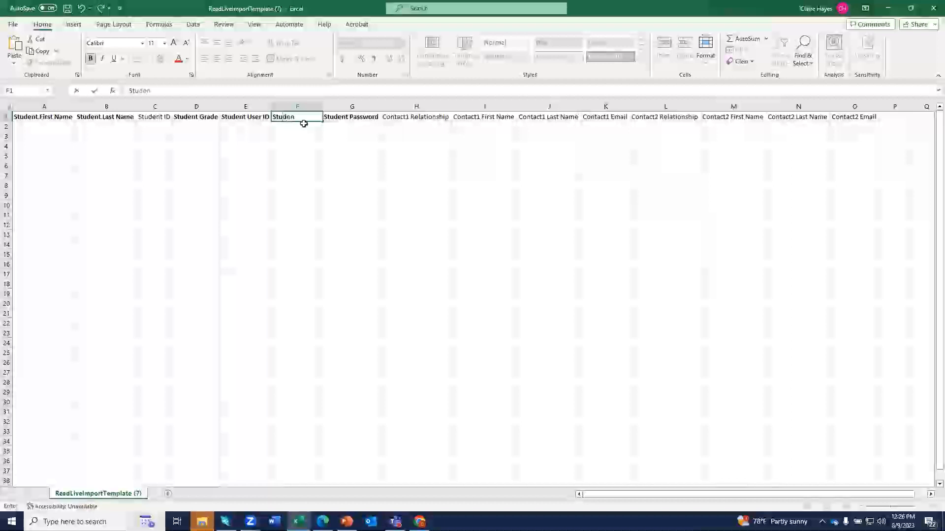
{"action": "type", "text": "t Email"}
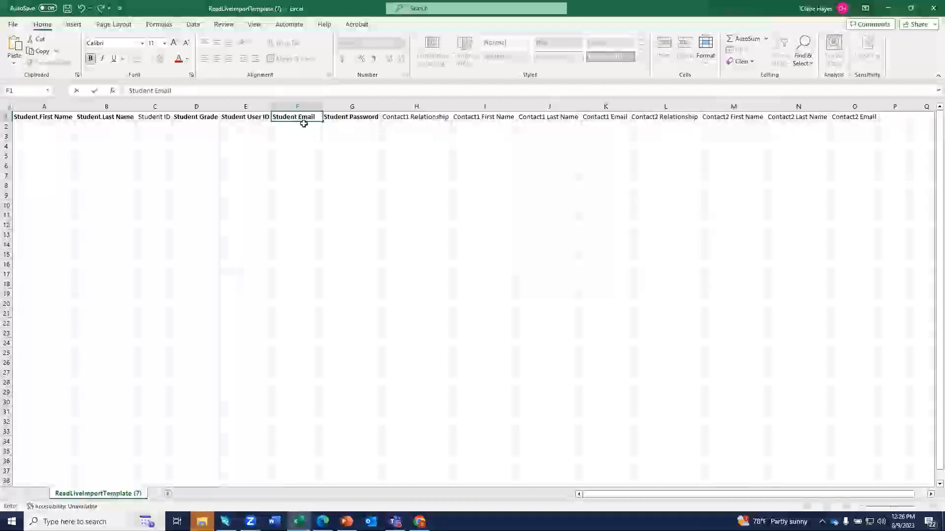
{"action": "left_click", "coordinate": [292, 163]}
Change the Student Email header from bold to italic.
{"action": "left_click", "coordinate": [310, 117]}
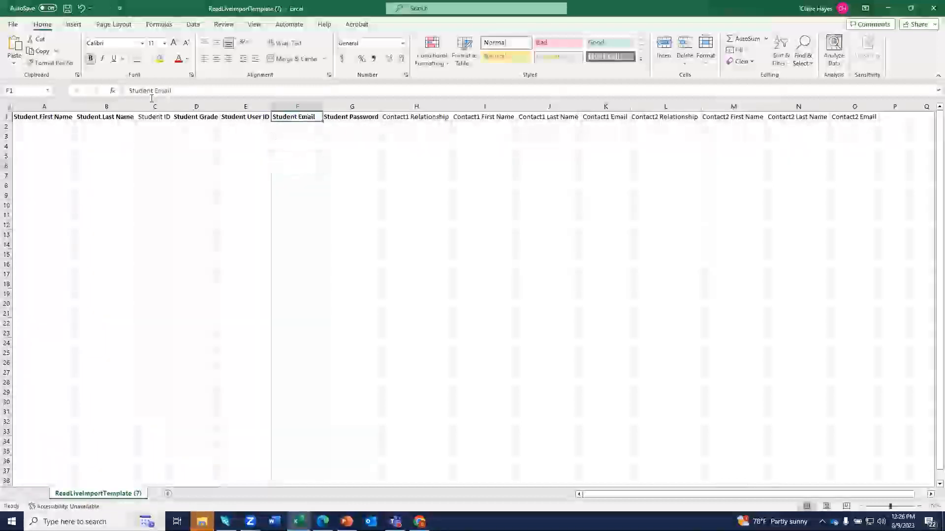
{"action": "left_click", "coordinate": [90, 58]}
{"action": "left_click", "coordinate": [102, 59]}
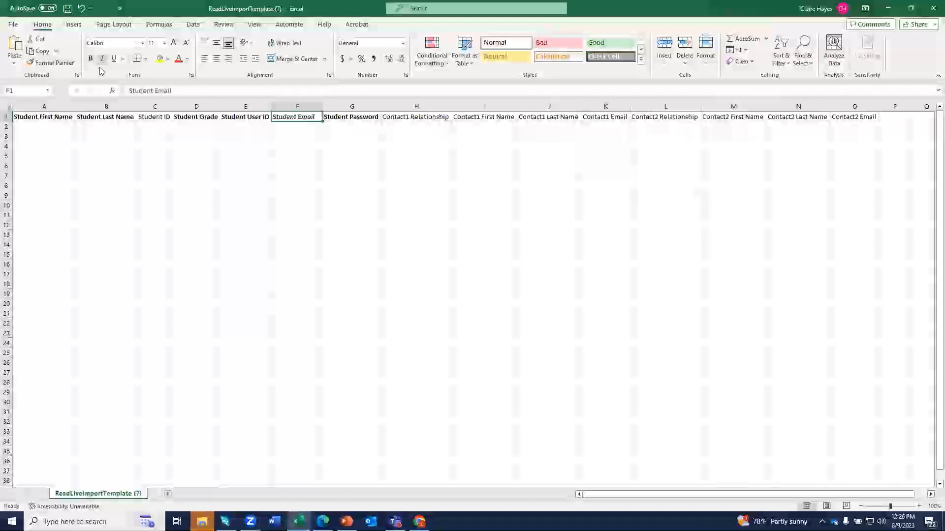
{"action": "left_click", "coordinate": [211, 189]}
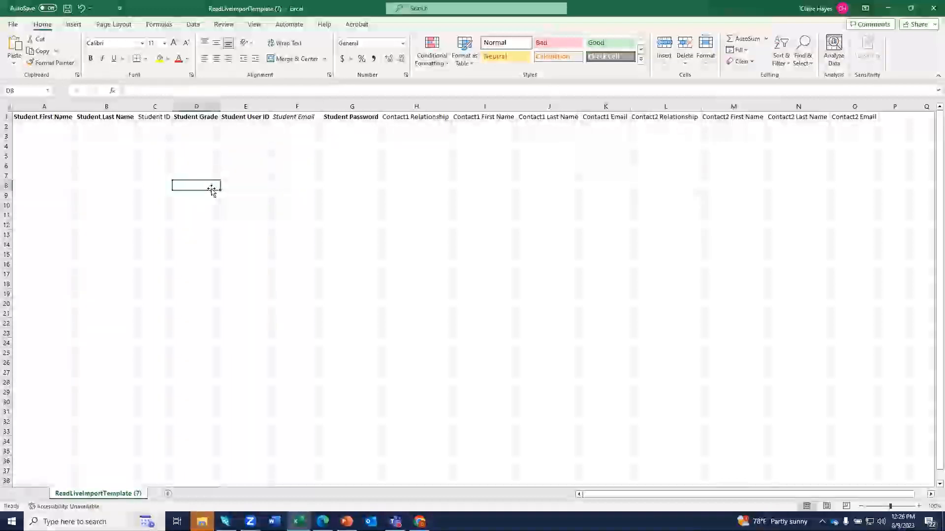
Select the Student User ID and Student Password columns together.
{"action": "left_click", "coordinate": [287, 105]}
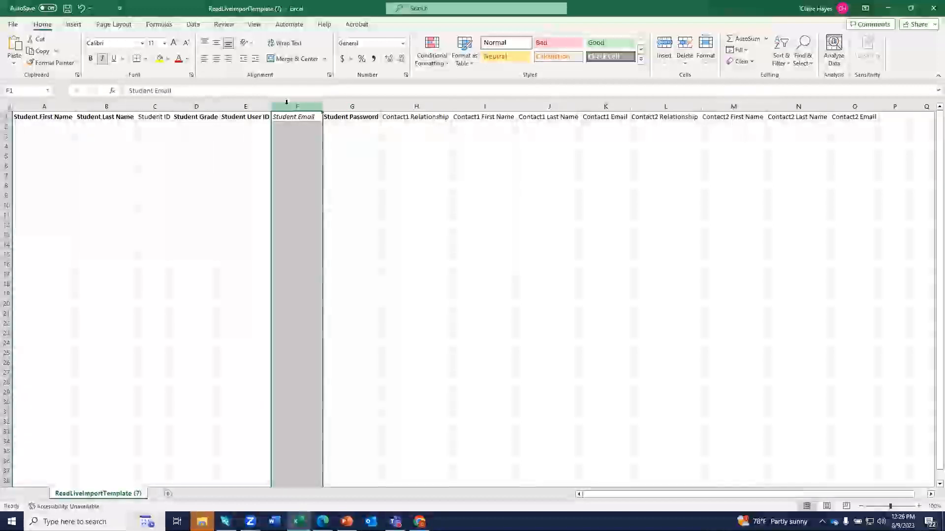
{"action": "left_click", "coordinate": [257, 167]}
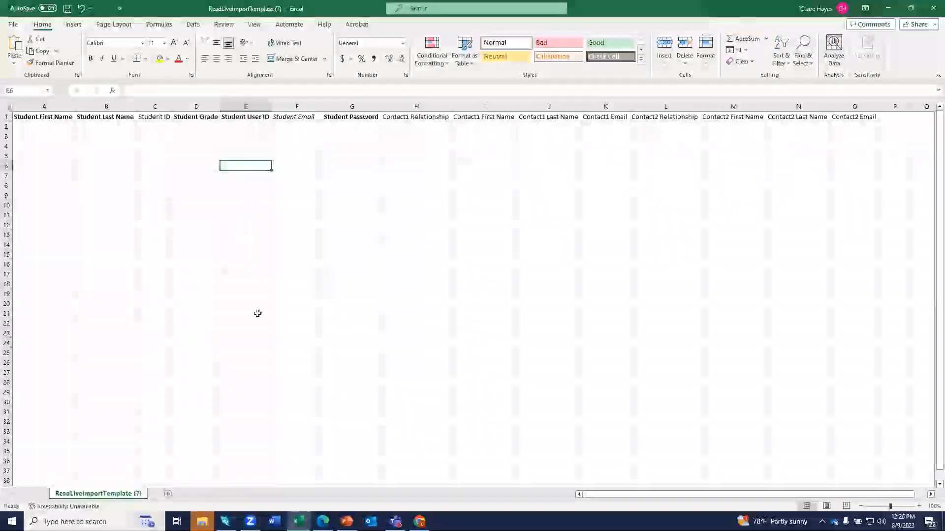
{"action": "left_click", "coordinate": [248, 105]}
{"action": "left_click", "coordinate": [364, 105], "text": "ctrl"}
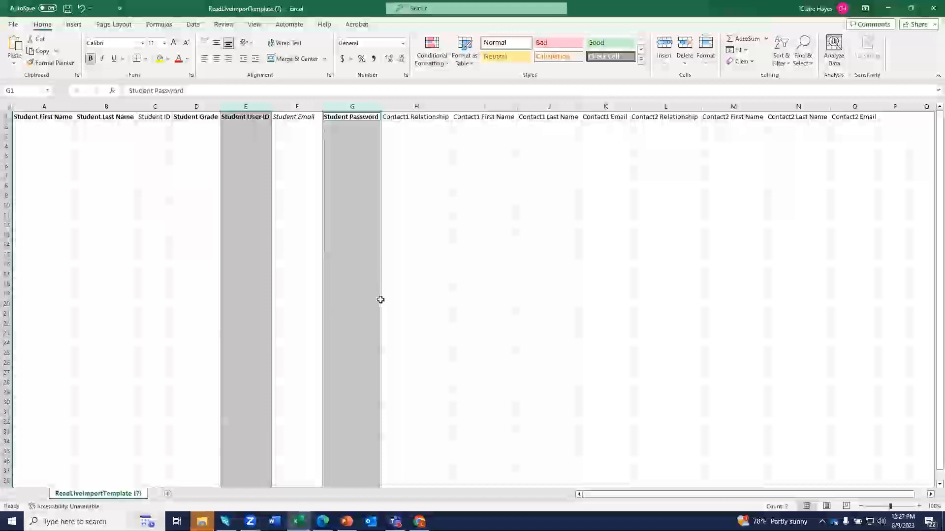
Minimize the ReadLiveImportTemplate workbook so the import guide PDF in Chrome shows.
{"action": "mouse_move", "coordinate": [419, 521]}
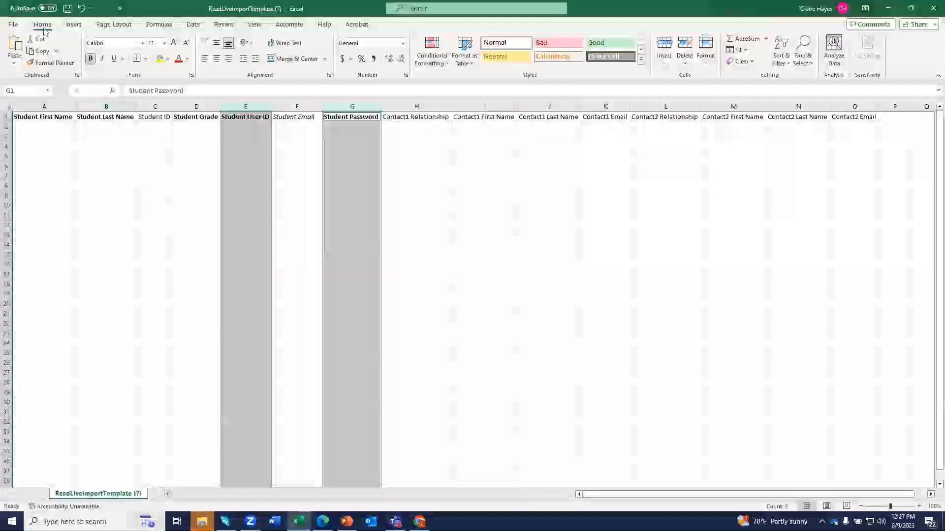
{"action": "left_click", "coordinate": [13, 24]}
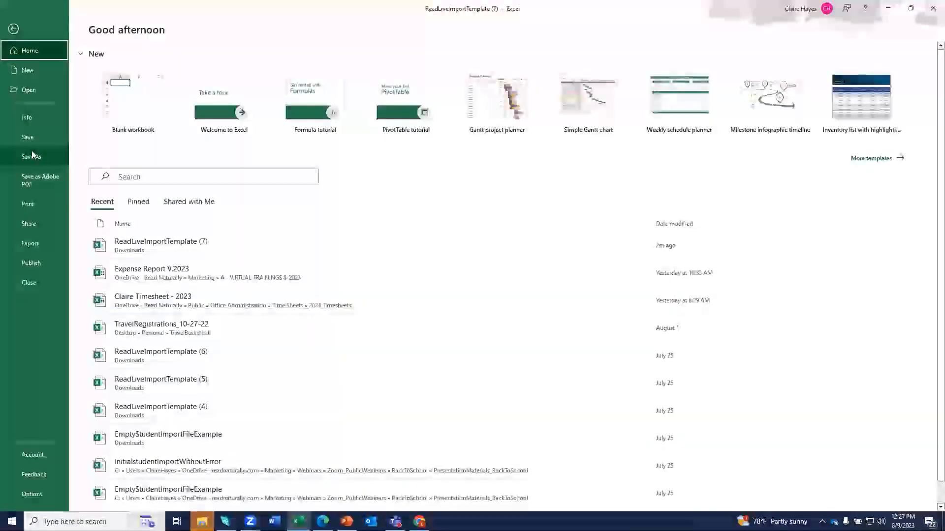
{"action": "left_click", "coordinate": [13, 29]}
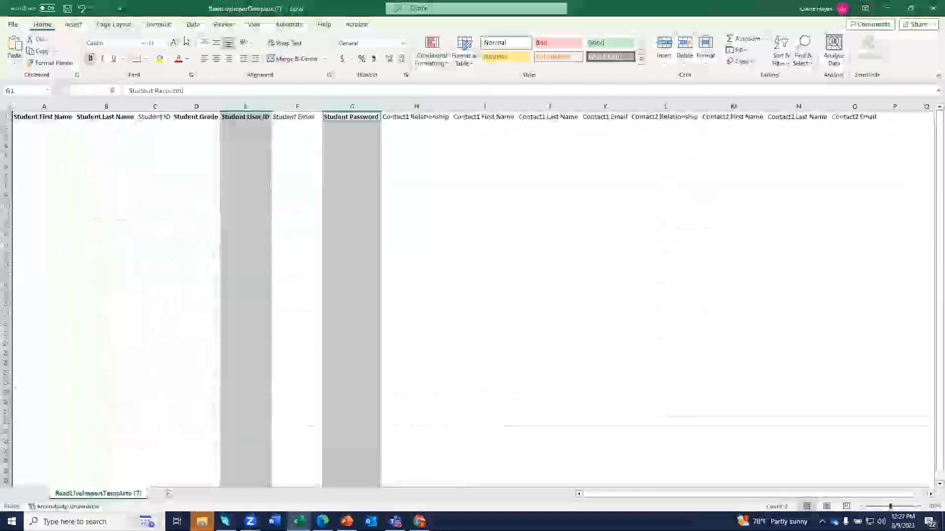
{"action": "left_click", "coordinate": [892, 10]}
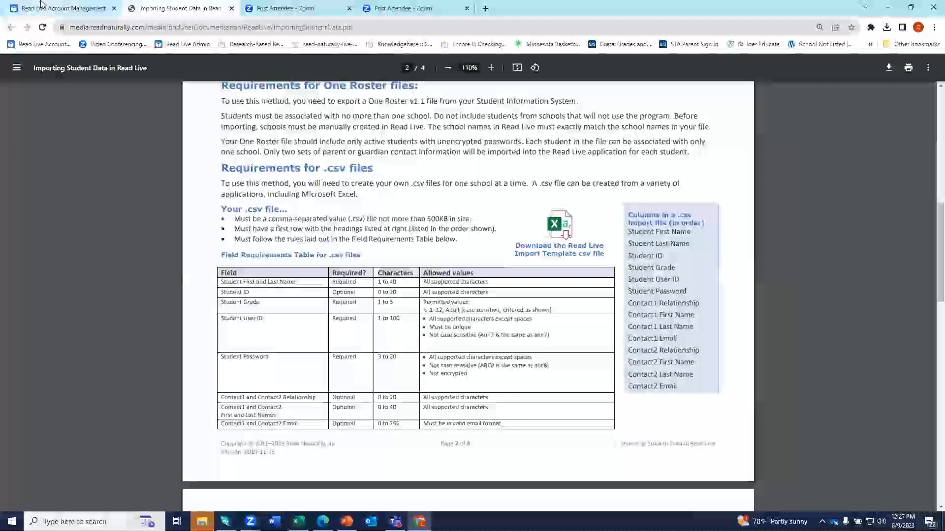
On the Read Live import page, browse for a student file into Marketing > Webinars.
{"action": "left_click", "coordinate": [41, 5]}
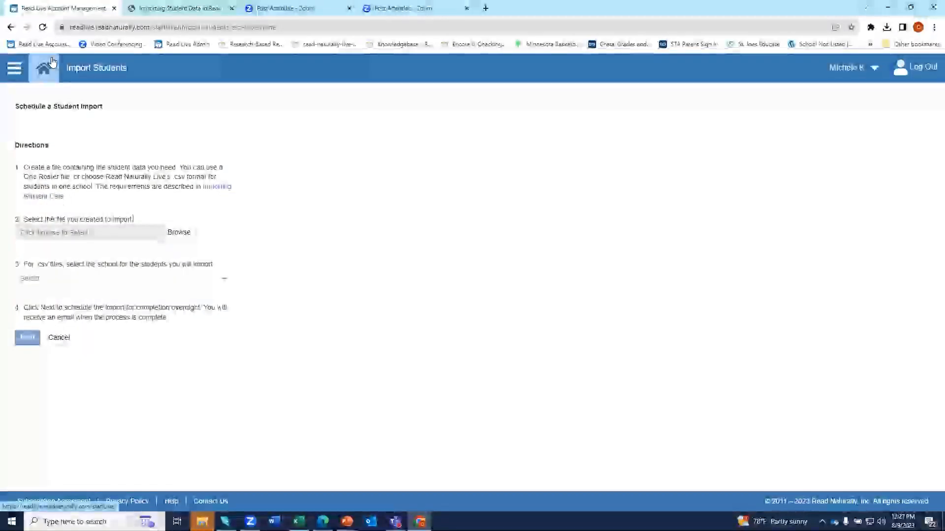
{"action": "left_click", "coordinate": [178, 235]}
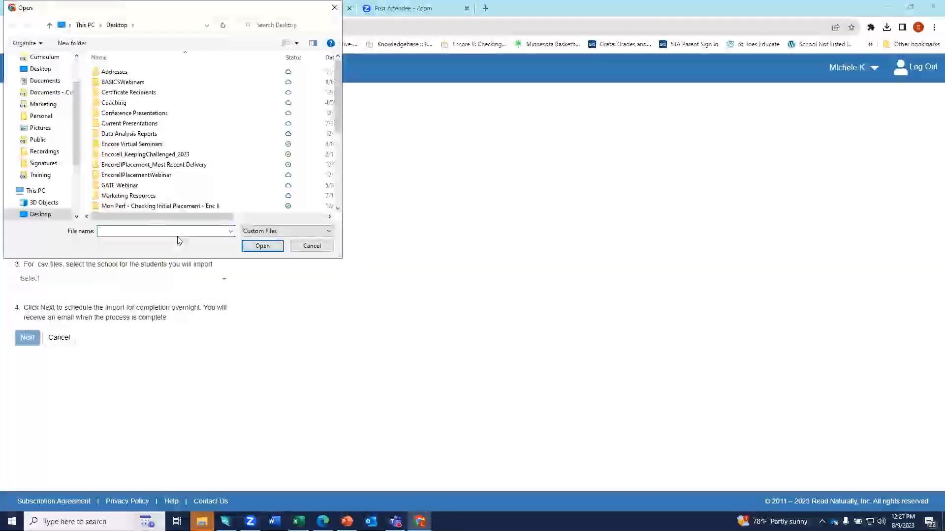
{"action": "left_click_drag", "start_coordinate": [78, 153], "coordinate": [73, 77]}
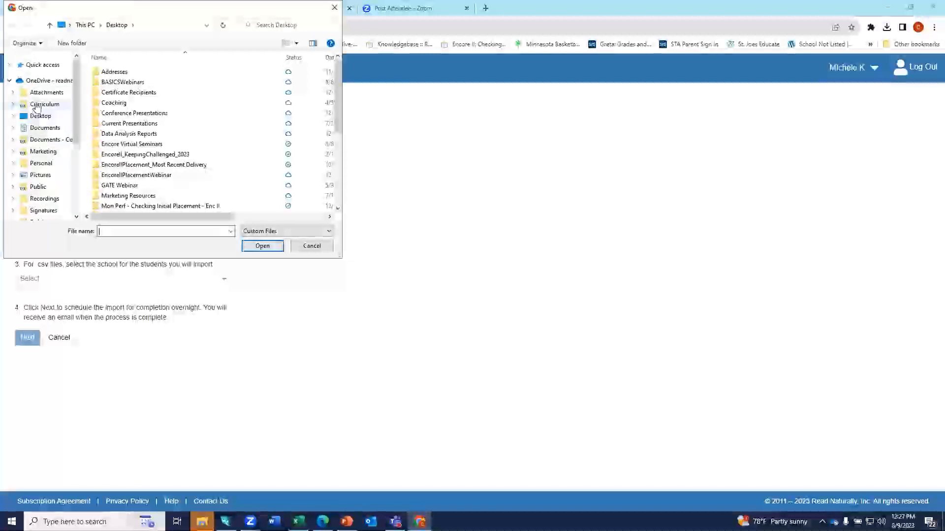
{"action": "scroll", "coordinate": [37, 123], "scroll_direction": "down", "scroll_amount": 1}
{"action": "left_click", "coordinate": [50, 132]}
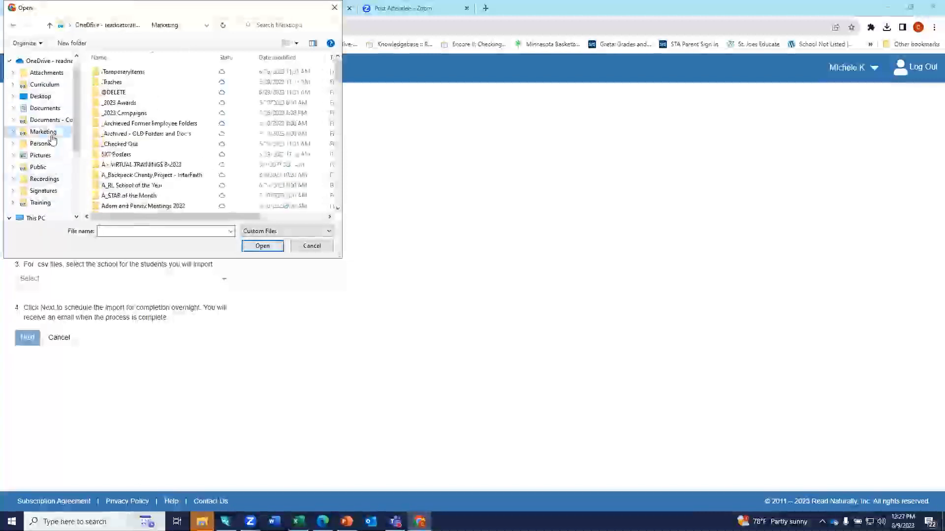
{"action": "scroll", "coordinate": [191, 135], "scroll_direction": "down", "scroll_amount": 15}
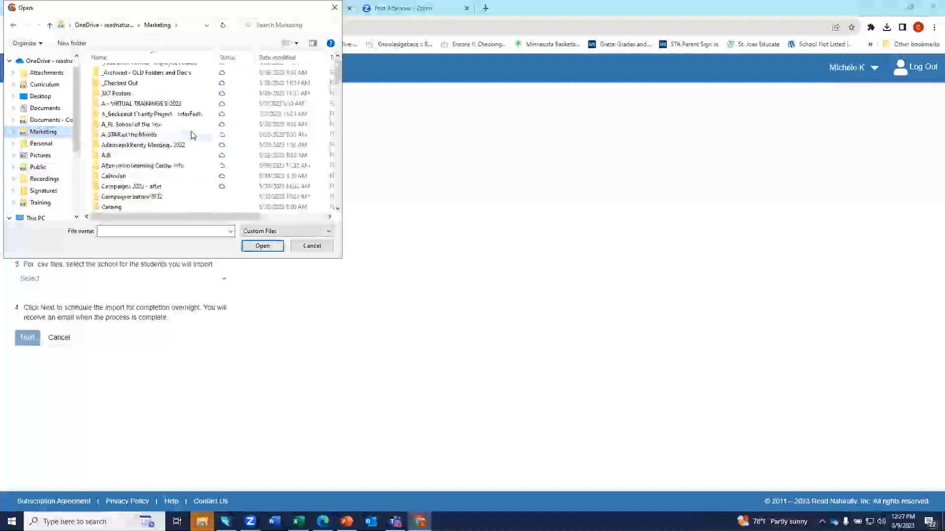
{"action": "scroll", "coordinate": [191, 136], "scroll_direction": "down", "scroll_amount": 8}
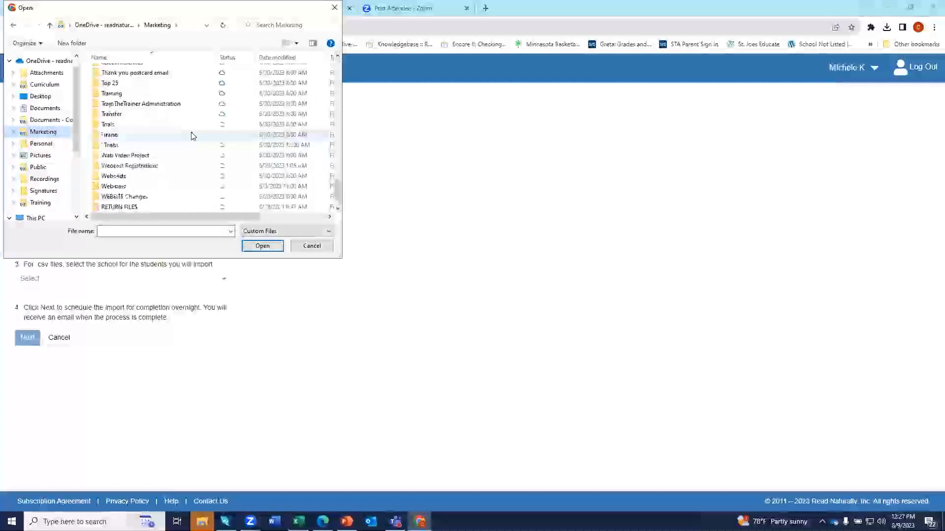
{"action": "double_click", "coordinate": [113, 187]}
Open Zoom_PublicWebinars > BackToSchool > PresentationMaterials_BackToSchool and choose ImportWithError.csv.
{"action": "scroll", "coordinate": [111, 184], "scroll_direction": "down", "scroll_amount": 12}
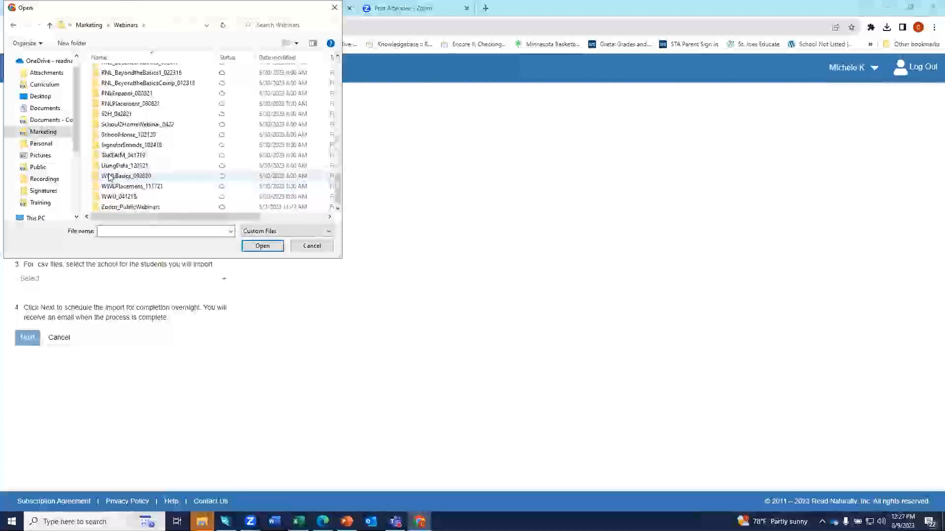
{"action": "double_click", "coordinate": [109, 208]}
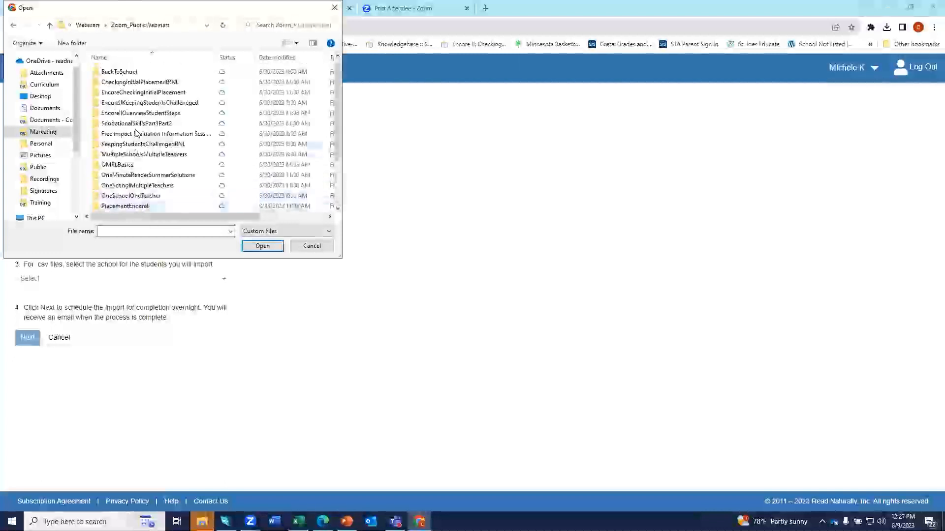
{"action": "double_click", "coordinate": [137, 73]}
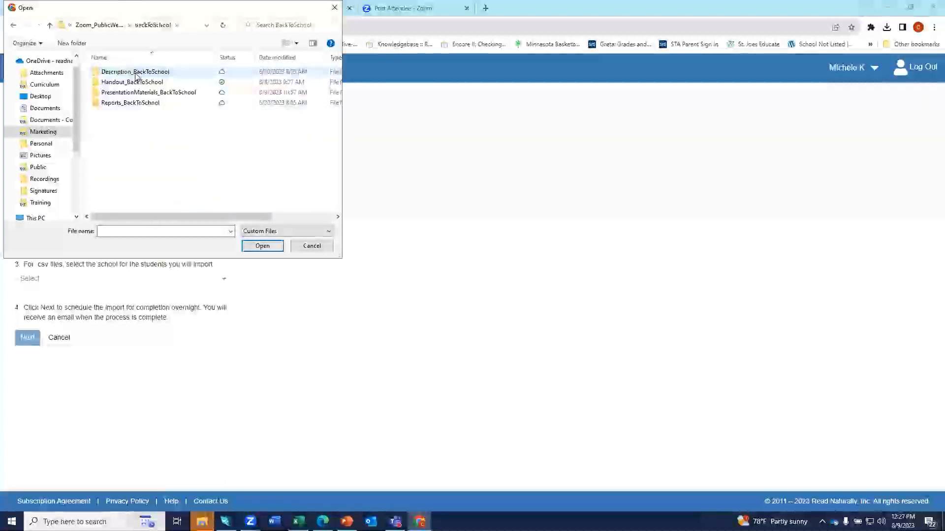
{"action": "double_click", "coordinate": [152, 92]}
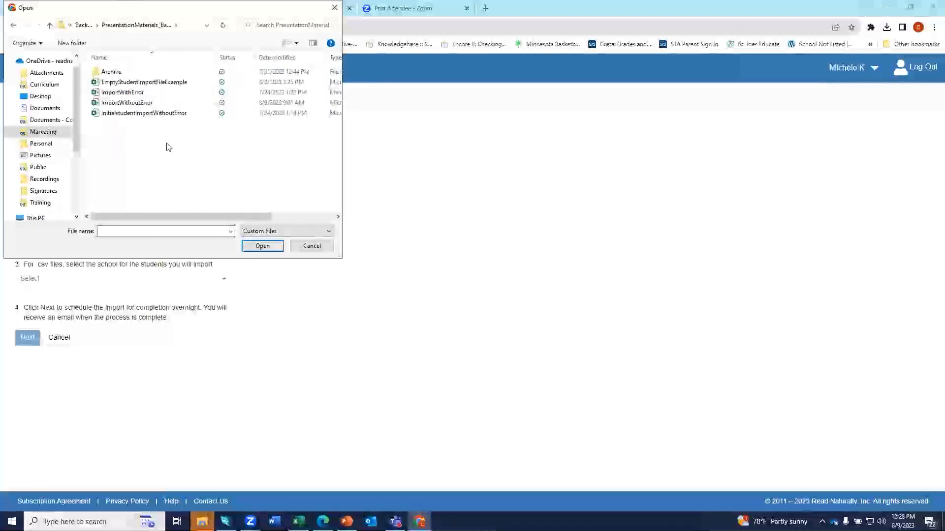
{"action": "left_click", "coordinate": [141, 93]}
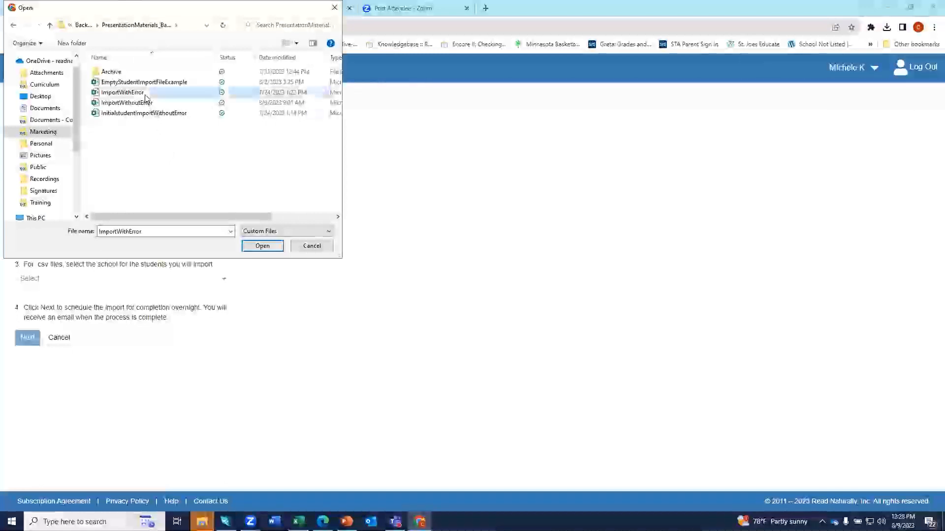
{"action": "left_click", "coordinate": [263, 246]}
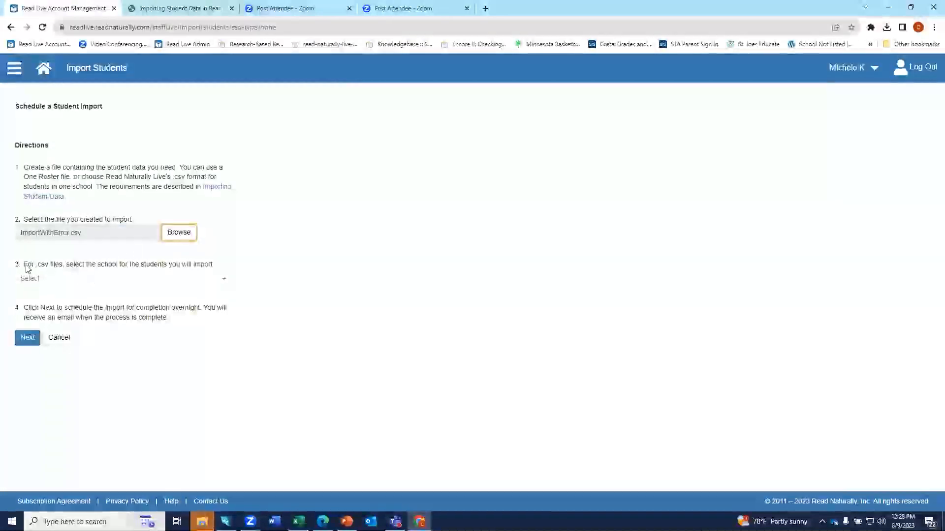
Choose Northview as the school for the ImportWithError file.
{"action": "left_click", "coordinate": [42, 279]}
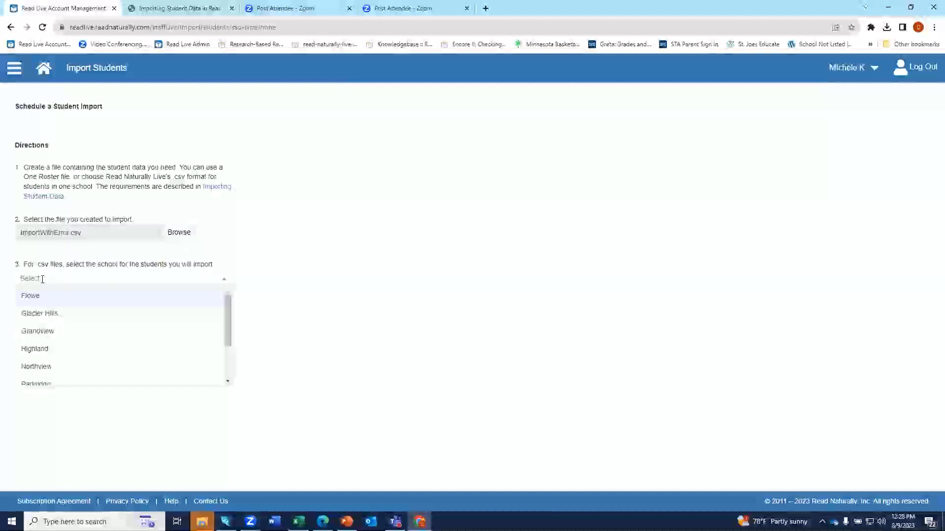
{"action": "left_click", "coordinate": [38, 376]}
{"action": "left_click", "coordinate": [28, 339]}
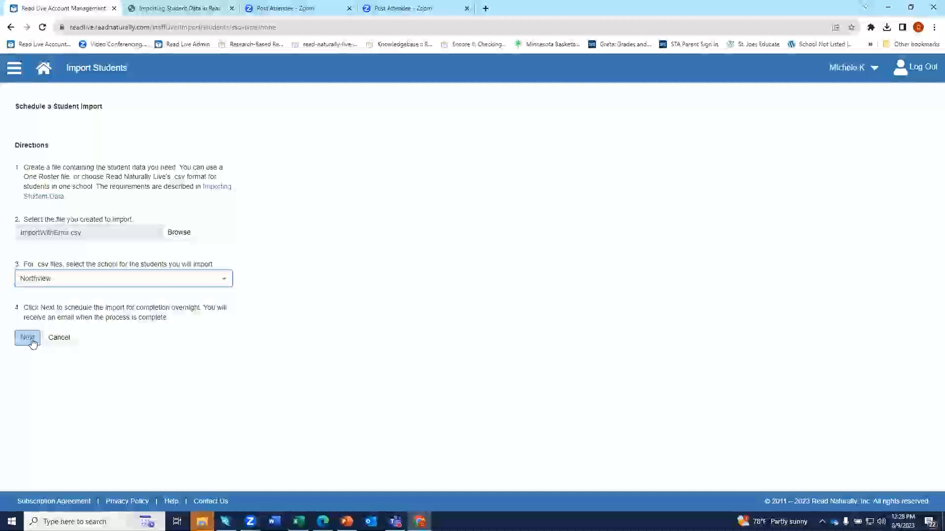
Review the four student records with a widened Student Email column and confirm scheduling.
{"action": "left_click", "coordinate": [28, 338]}
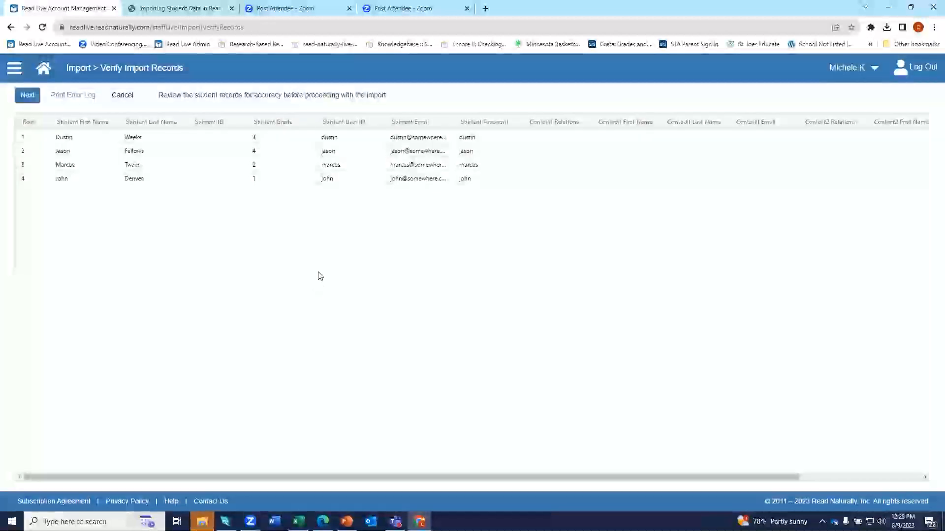
{"action": "left_click_drag", "start_coordinate": [457, 124], "coordinate": [538, 123]}
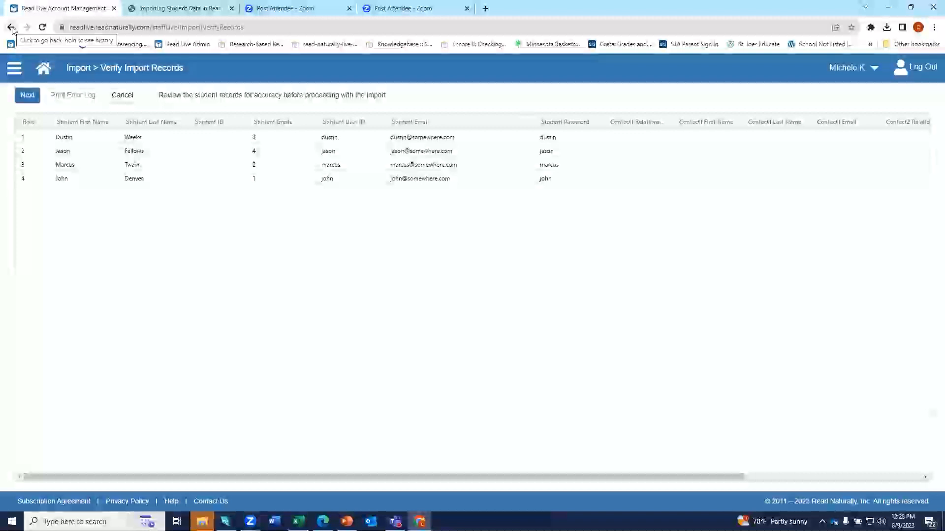
{"action": "left_click", "coordinate": [28, 98]}
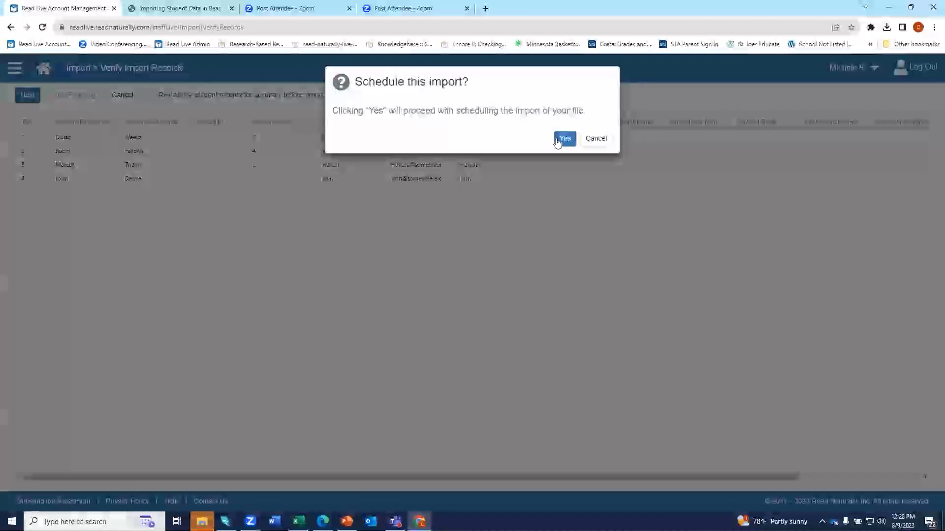
{"action": "left_click", "coordinate": [561, 140]}
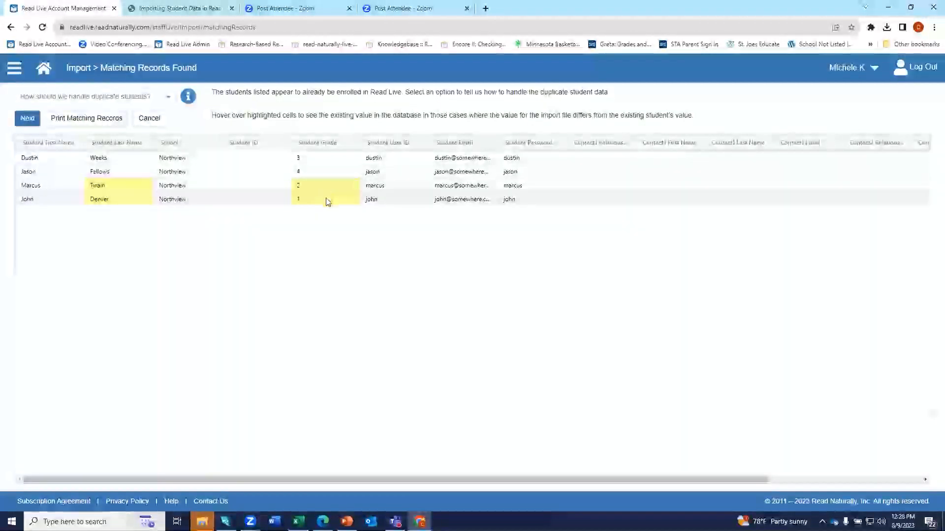
Compare the highlighted differing values with existing records, then cancel the duplicate-student import.
{"action": "mouse_move", "coordinate": [328, 202]}
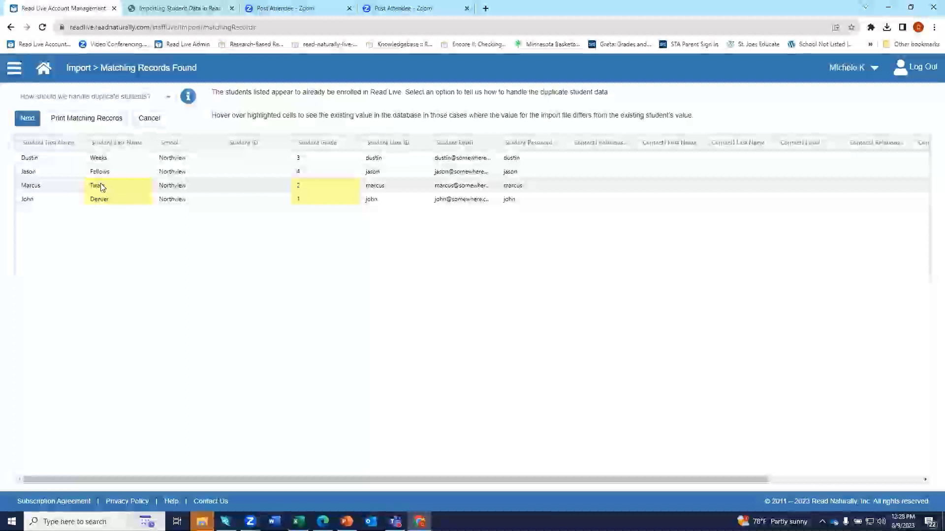
{"action": "mouse_move", "coordinate": [102, 188]}
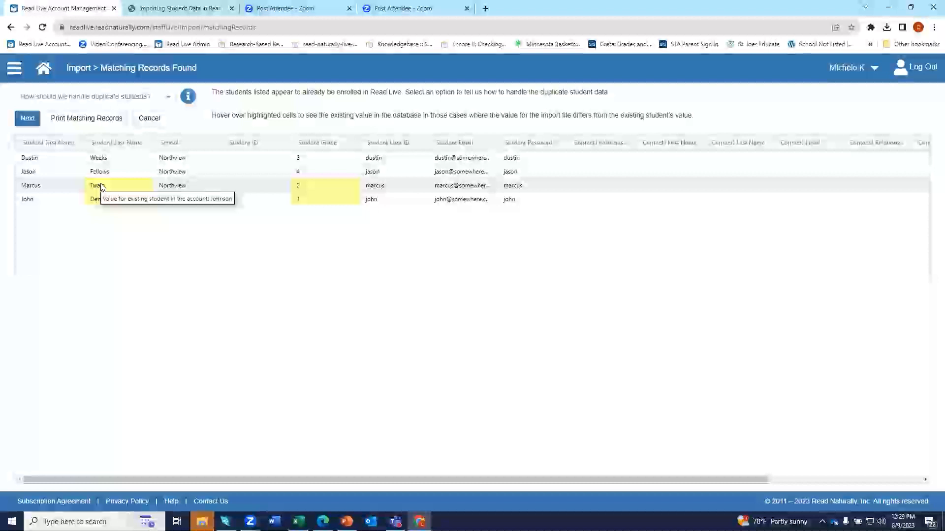
{"action": "left_click", "coordinate": [159, 119]}
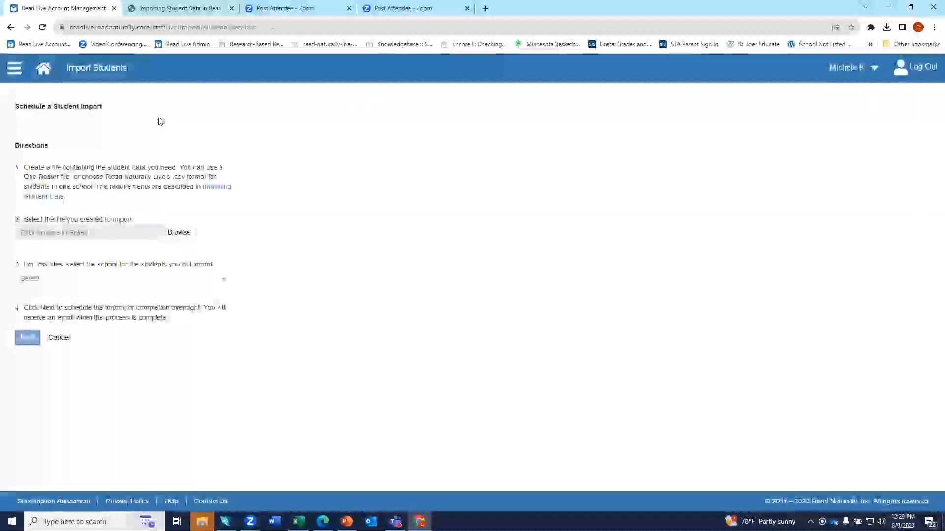
Choose ImportWithoutError.csv as the import file and set Northview as the school.
{"action": "left_click", "coordinate": [180, 238]}
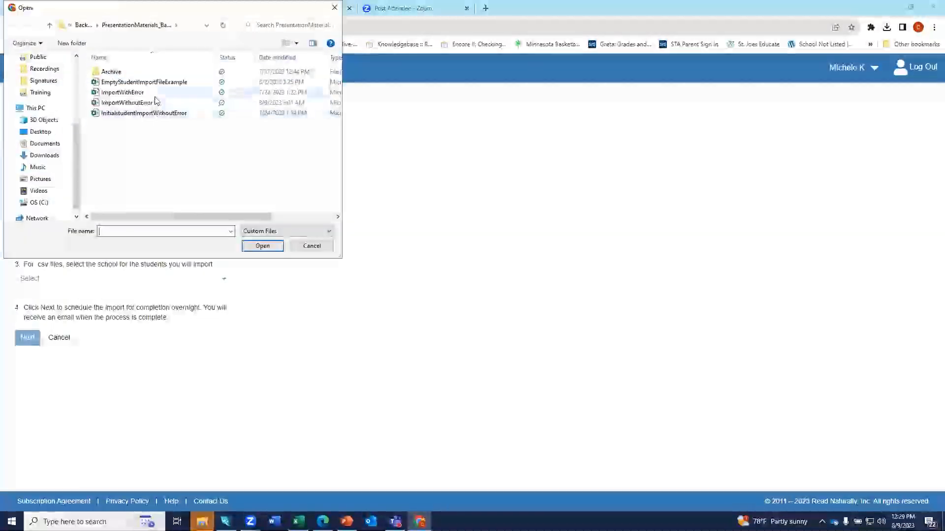
{"action": "left_click", "coordinate": [156, 102]}
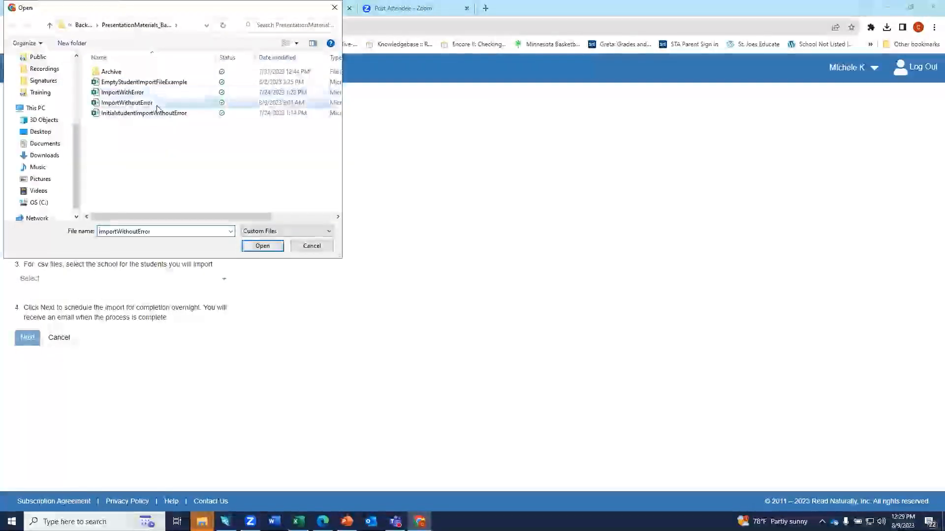
{"action": "left_click", "coordinate": [263, 248]}
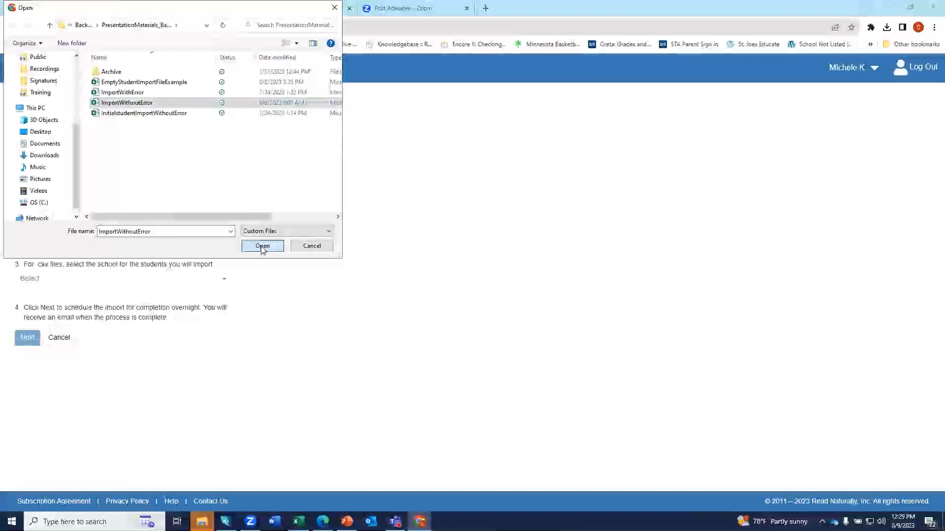
{"action": "left_click", "coordinate": [63, 279]}
{"action": "left_click", "coordinate": [56, 366]}
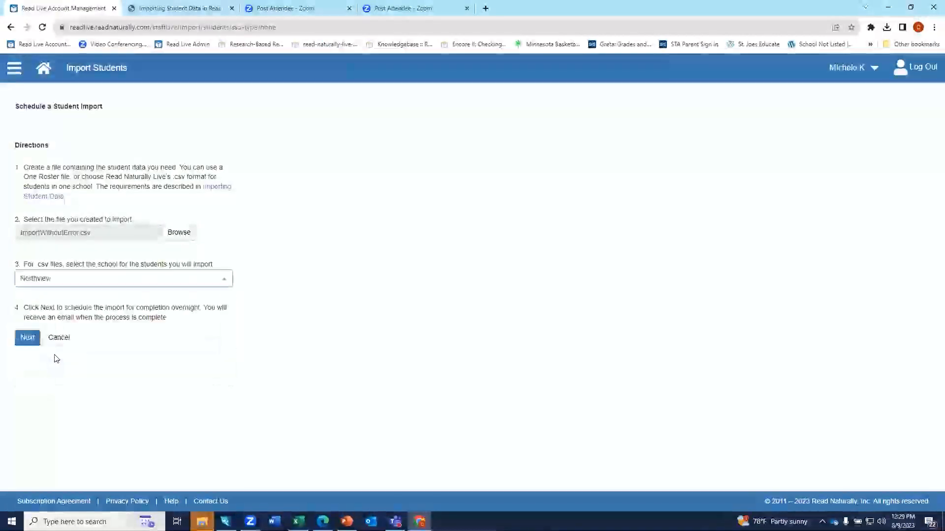
Review the four student records and confirm scheduling the import.
{"action": "left_click", "coordinate": [29, 341]}
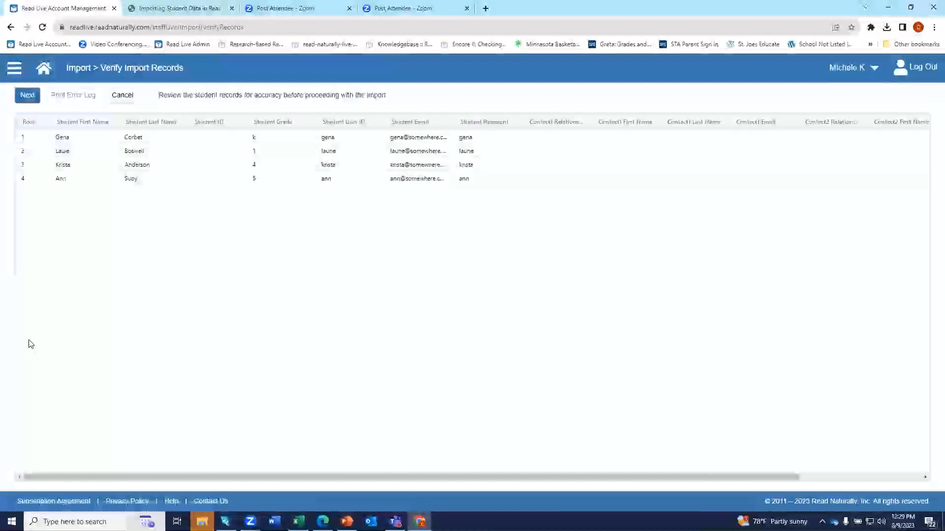
{"action": "left_click", "coordinate": [26, 96]}
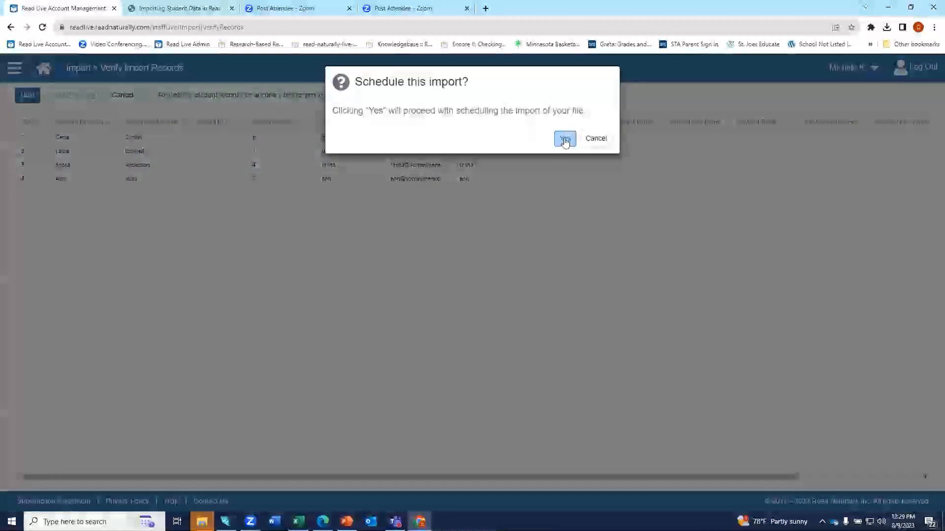
{"action": "left_click", "coordinate": [565, 140]}
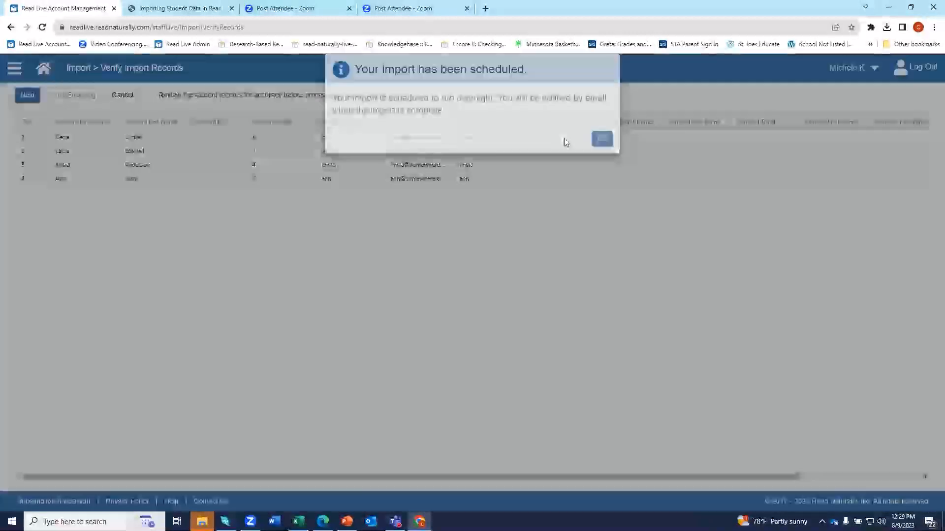
Acknowledge the 'Your import has been scheduled' notice and head back to Home.
{"action": "left_click", "coordinate": [609, 154]}
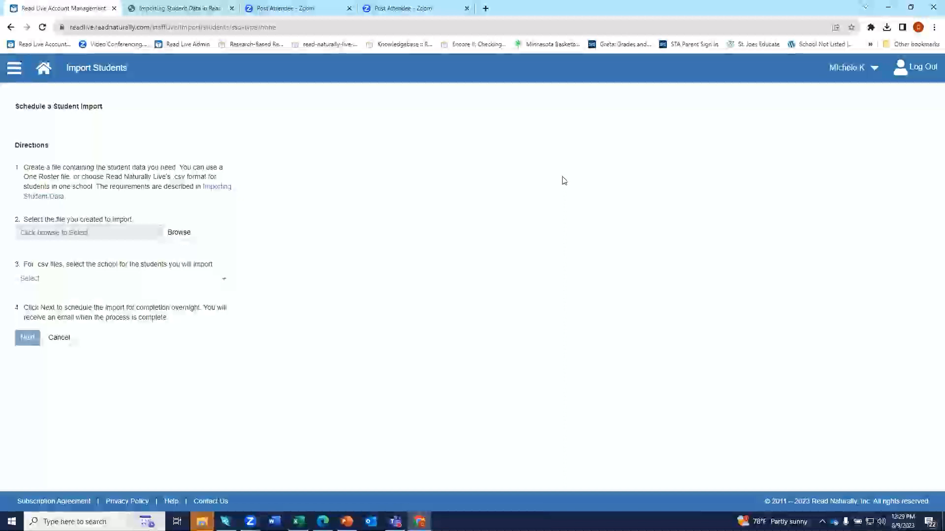
{"action": "left_click", "coordinate": [43, 67]}
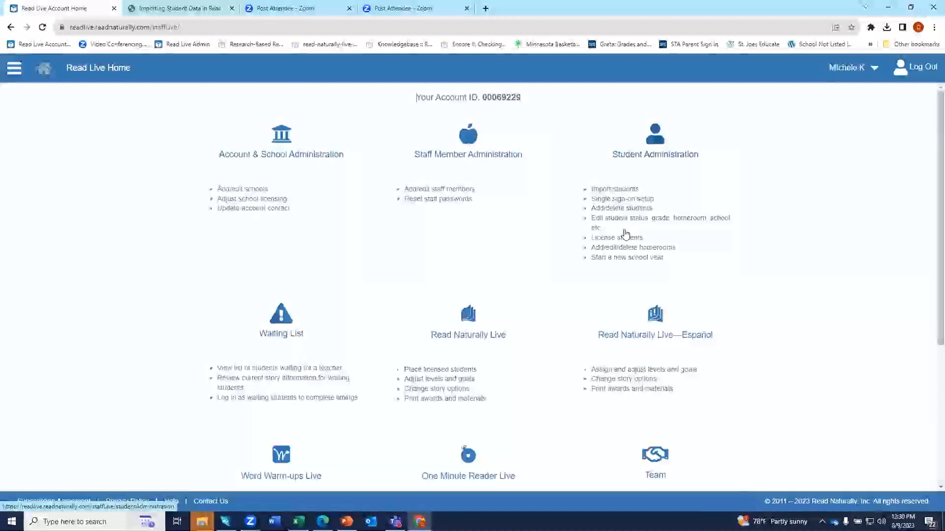
Scroll to the Reports tile and open the Student Passwords report, showing no students.
{"action": "scroll", "coordinate": [625, 233], "scroll_direction": "down", "scroll_amount": 1}
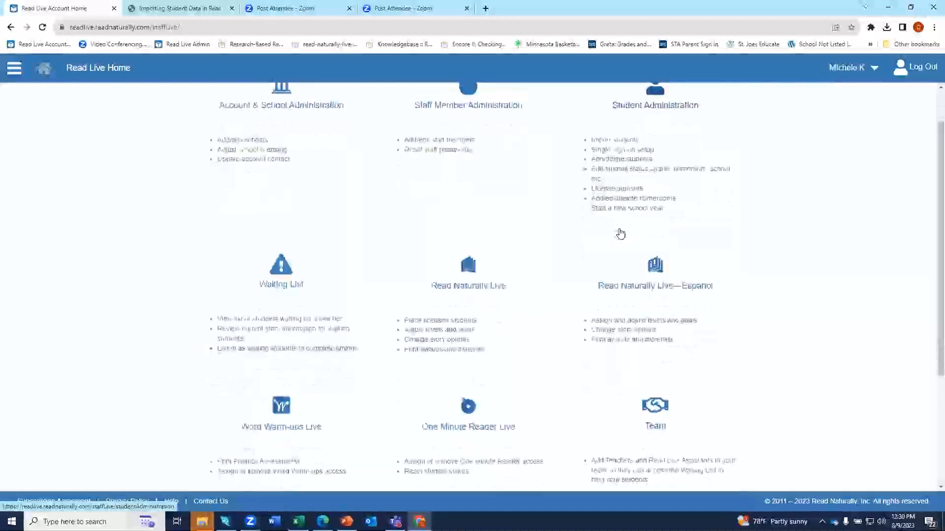
{"action": "scroll", "coordinate": [620, 234], "scroll_direction": "down", "scroll_amount": 3}
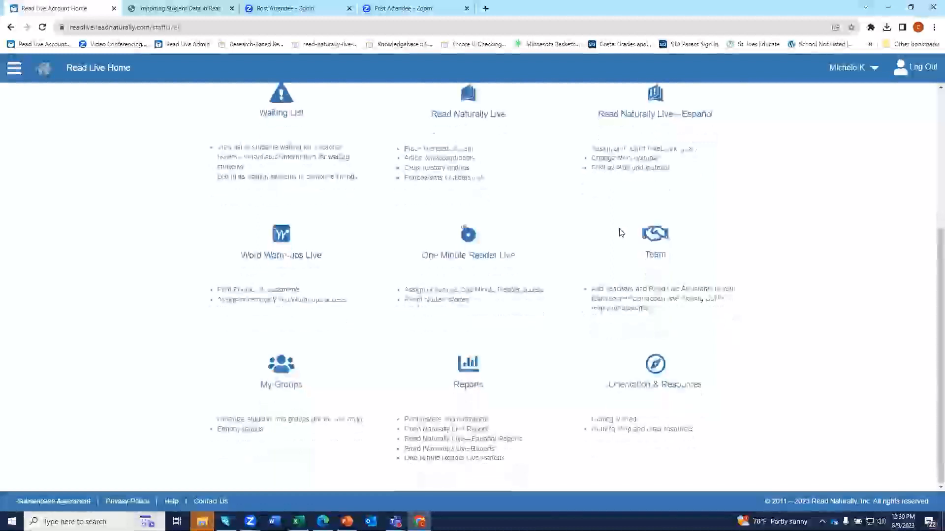
{"action": "left_click", "coordinate": [481, 401]}
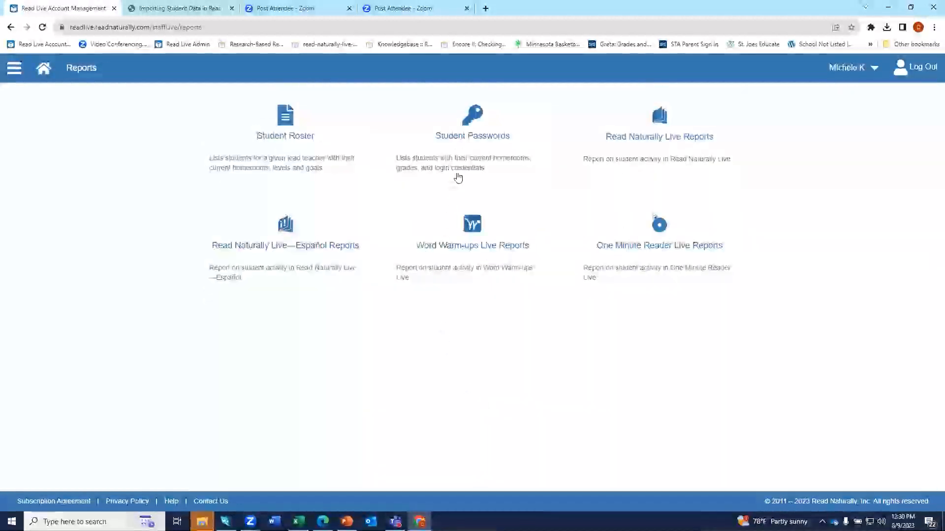
{"action": "left_click", "coordinate": [467, 142]}
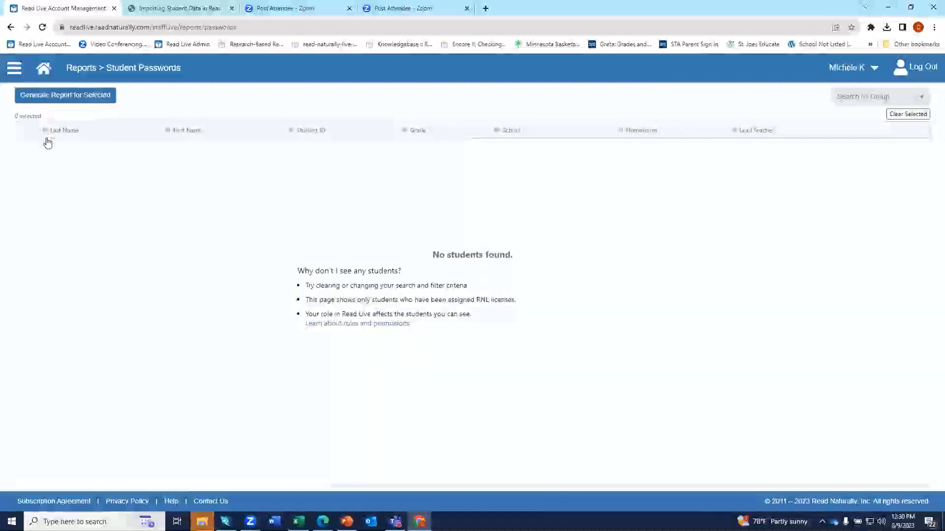
Leave the Student Passwords report via the home icon in the blue header.
{"action": "left_click", "coordinate": [53, 75]}
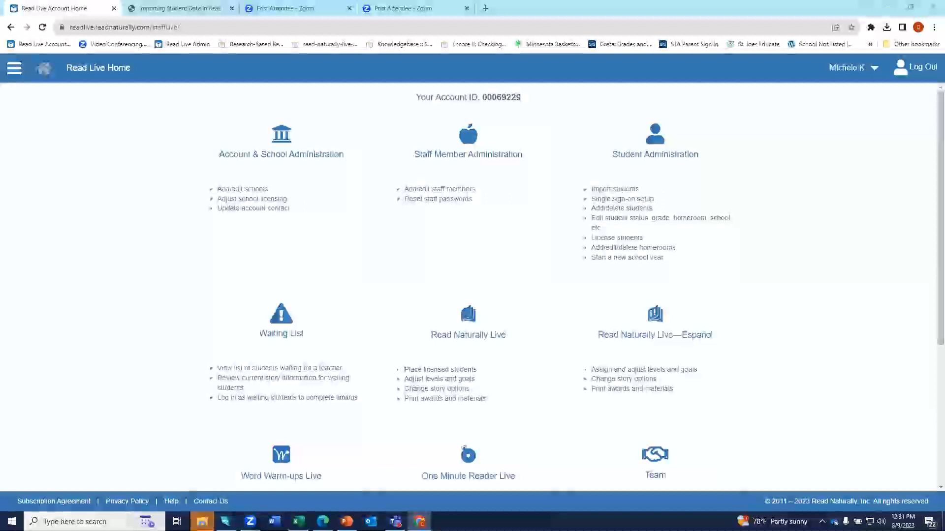
Duplicate the PowerPoint slideshow full-screen and advance to handout page 3.
{"action": "left_click", "coordinate": [347, 521]}
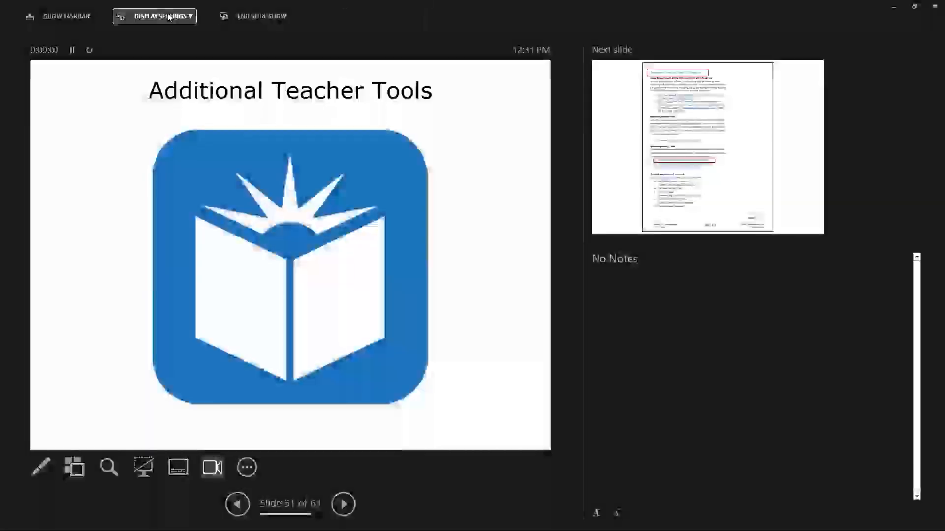
{"action": "left_click", "coordinate": [158, 16]}
{"action": "left_click", "coordinate": [150, 62]}
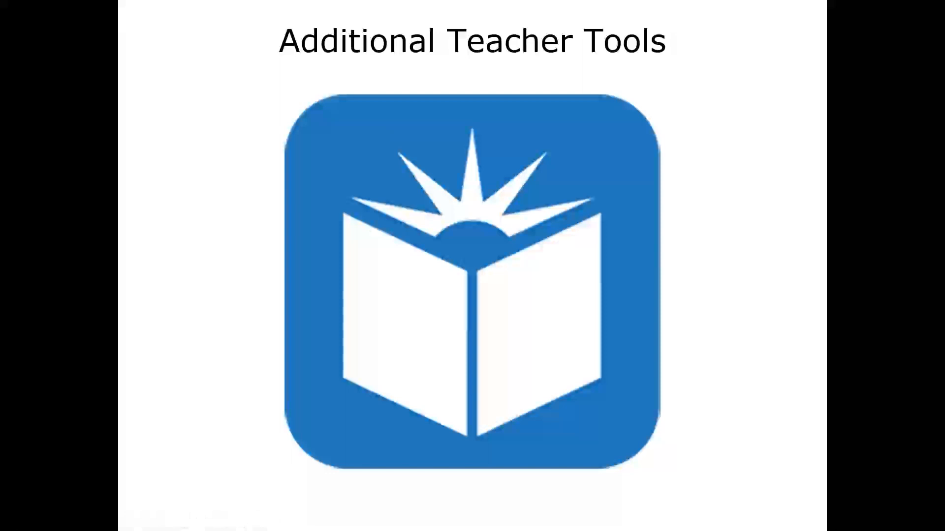
{"action": "key", "text": "Right"}
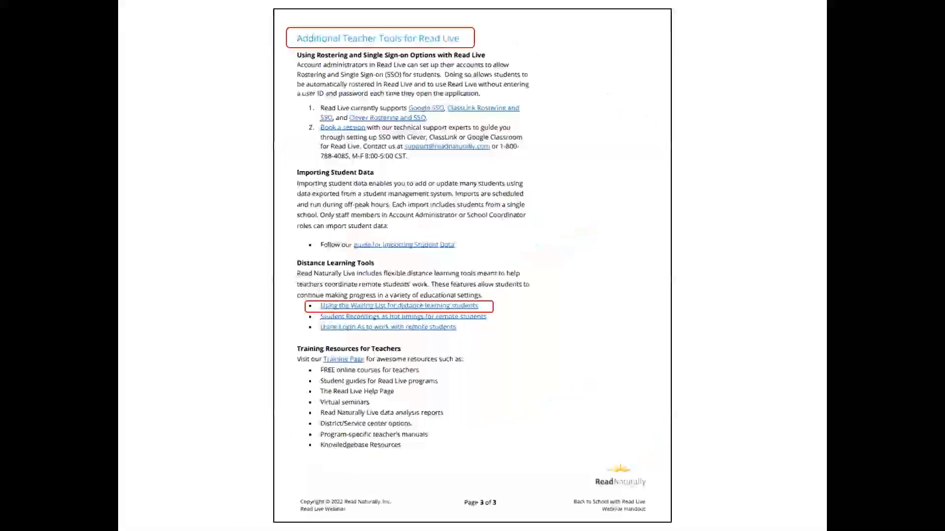